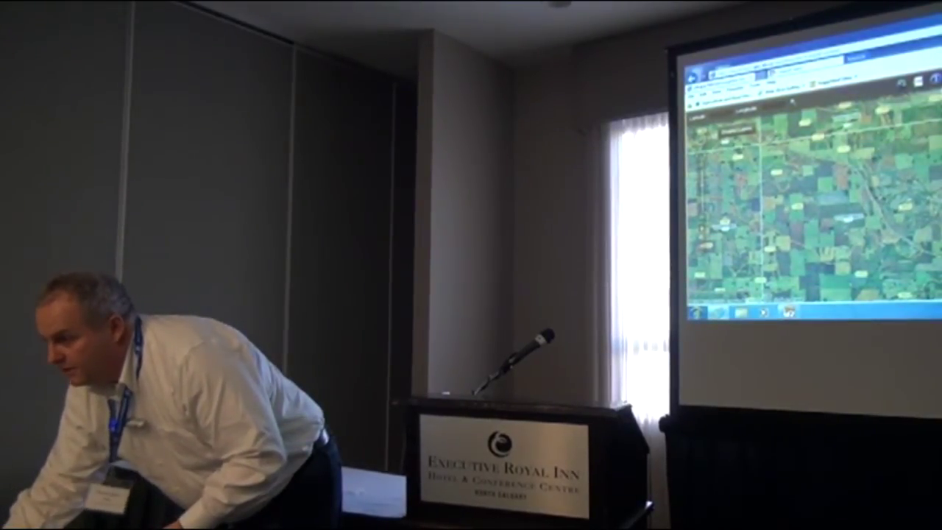
{"action": "key", "text": "alt+Left"}
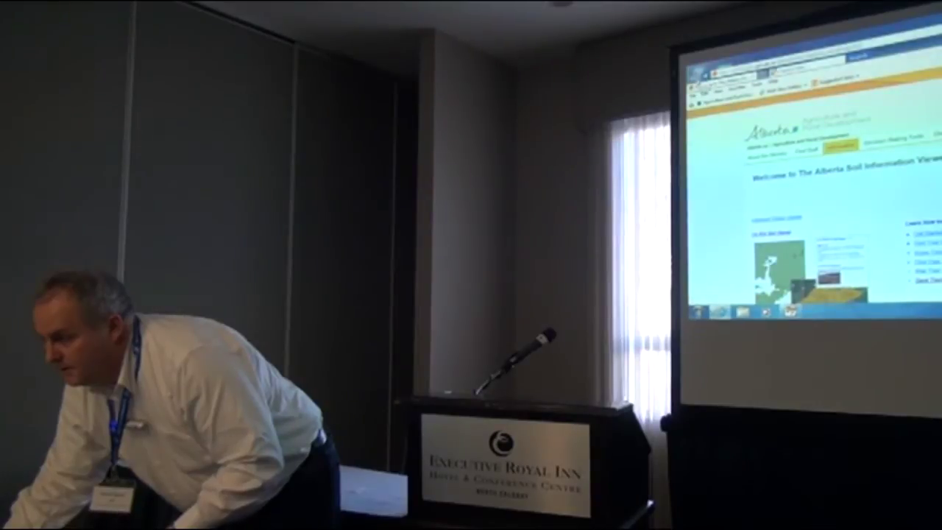
{"action": "key", "text": "alt+Tab"}
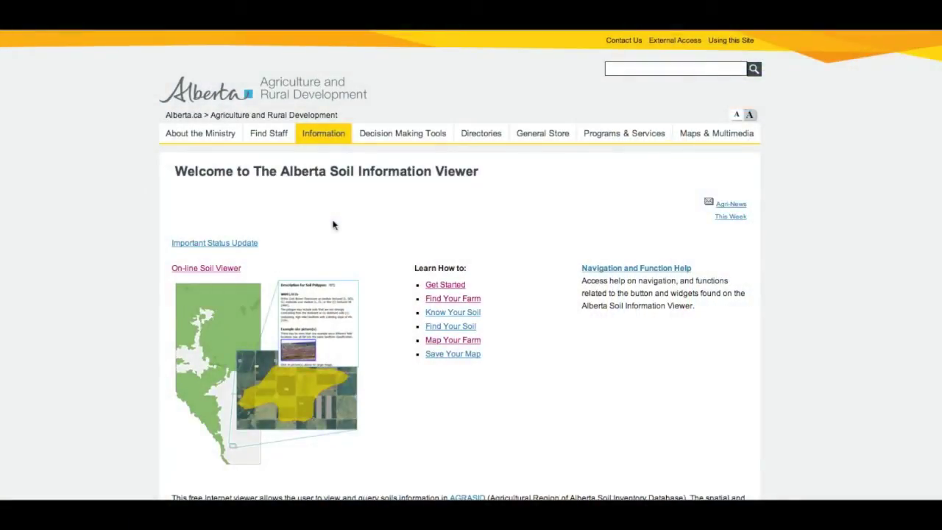
Open the Get Started guide from the welcome page and follow its link to the Navigation and Function Help
{"action": "left_click", "coordinate": [446, 285]}
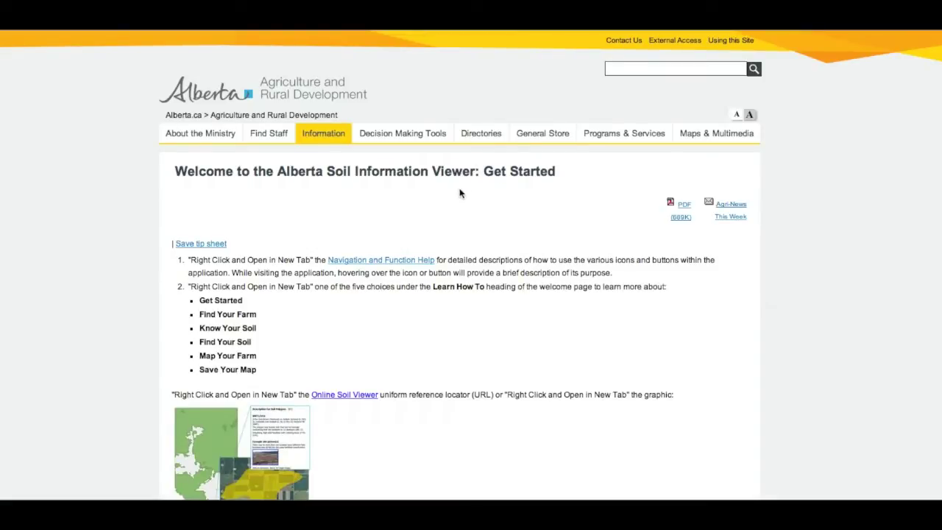
{"action": "scroll", "coordinate": [459, 194], "scroll_direction": "down", "scroll_amount": 5}
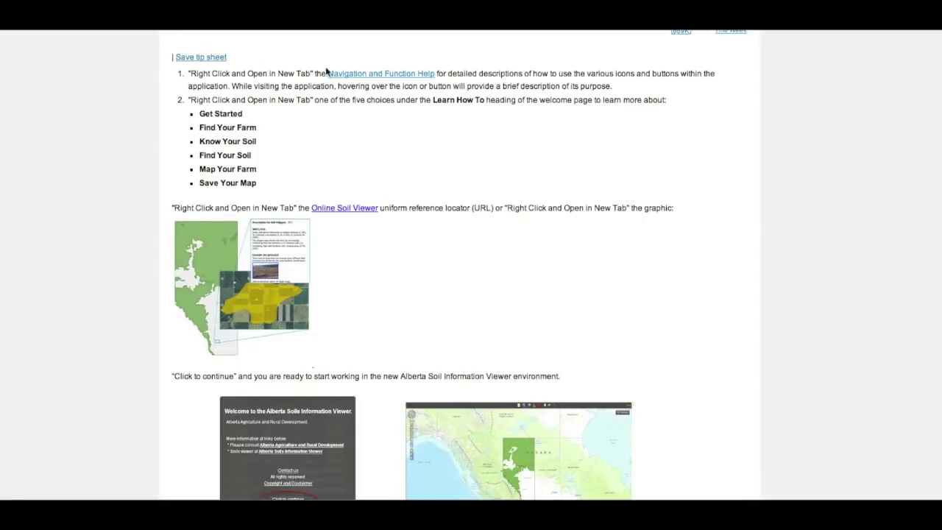
{"action": "left_click", "coordinate": [393, 81]}
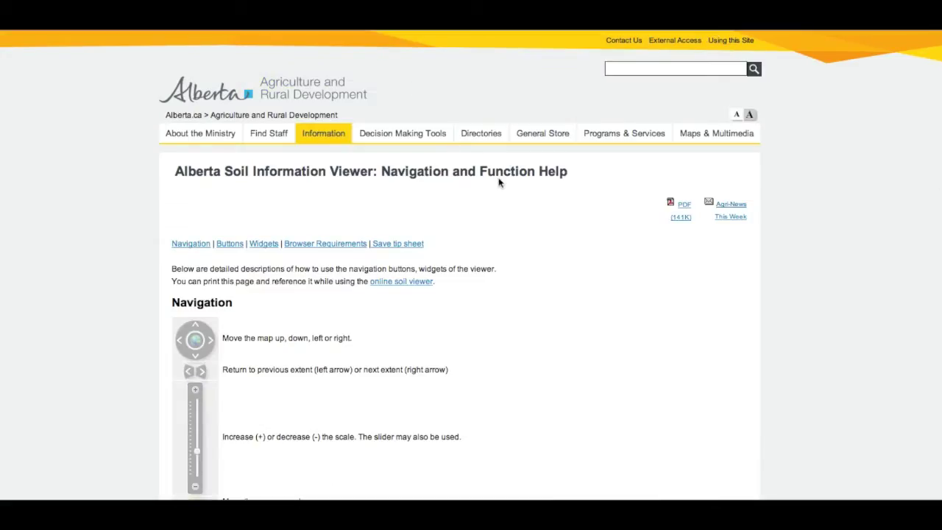
Review the help page's descriptions of the viewer's navigation controls, buttons and widgets, and return to the Get Started guide
{"action": "scroll", "coordinate": [498, 183], "scroll_direction": "down", "scroll_amount": 3}
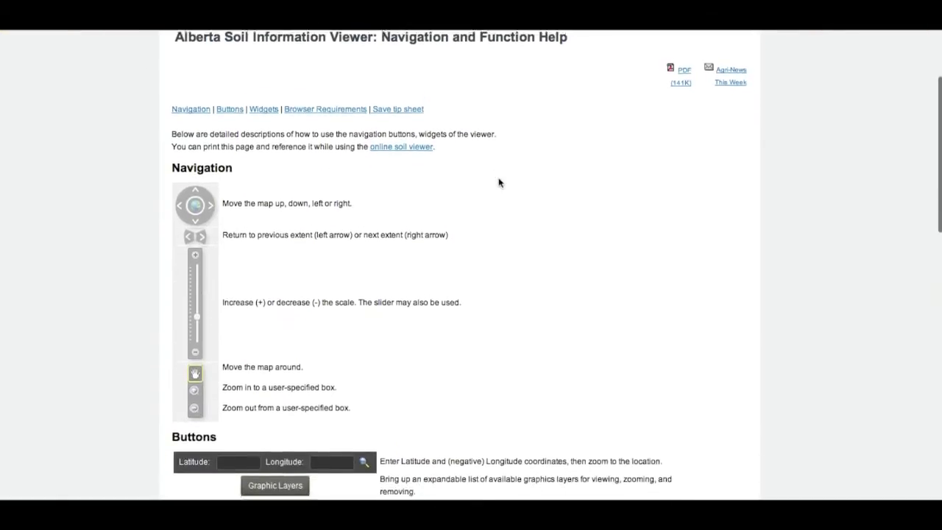
{"action": "scroll", "coordinate": [498, 183], "scroll_direction": "down", "scroll_amount": 1}
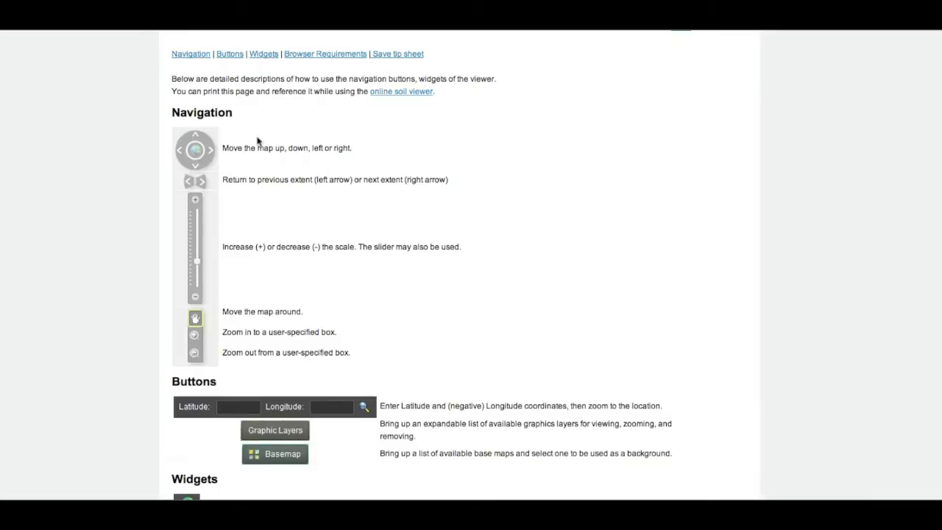
{"action": "scroll", "coordinate": [261, 147], "scroll_direction": "down", "scroll_amount": 3}
{"action": "scroll", "coordinate": [263, 151], "scroll_direction": "up", "scroll_amount": 1}
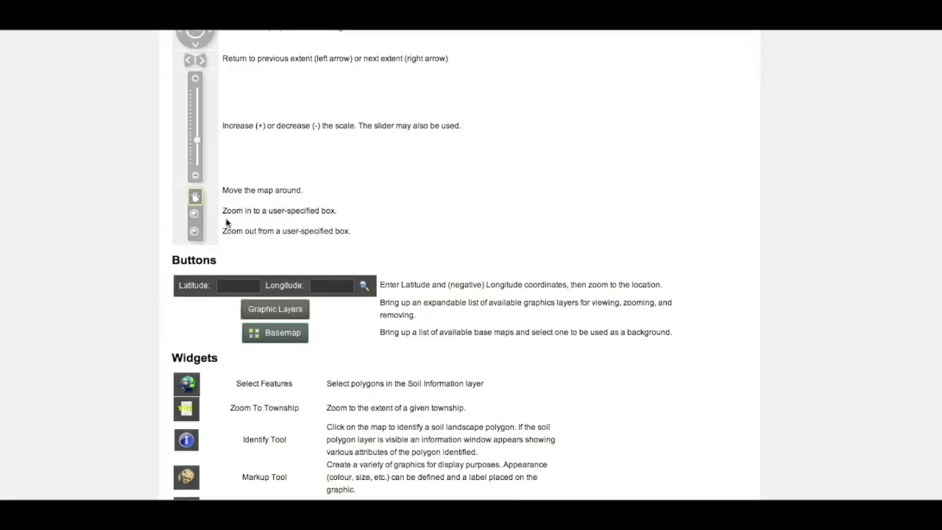
{"action": "scroll", "coordinate": [474, 193], "scroll_direction": "down", "scroll_amount": 3}
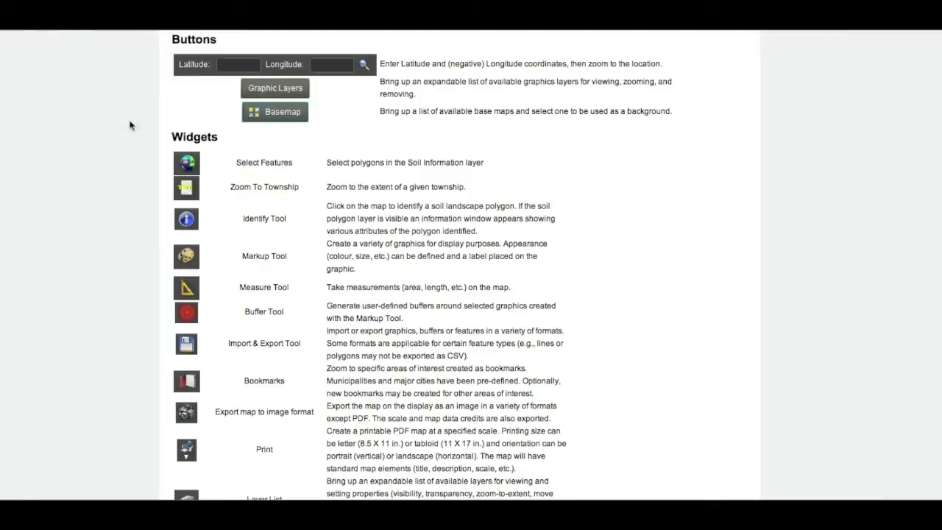
{"action": "scroll", "coordinate": [152, 141], "scroll_direction": "up", "scroll_amount": 6}
{"action": "scroll", "coordinate": [151, 141], "scroll_direction": "up", "scroll_amount": 2}
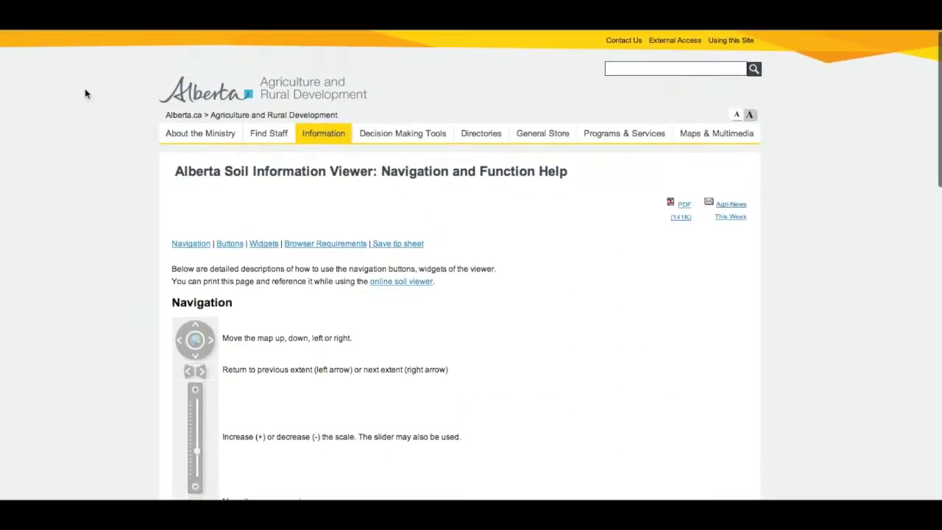
{"action": "key", "text": "ctrl+w"}
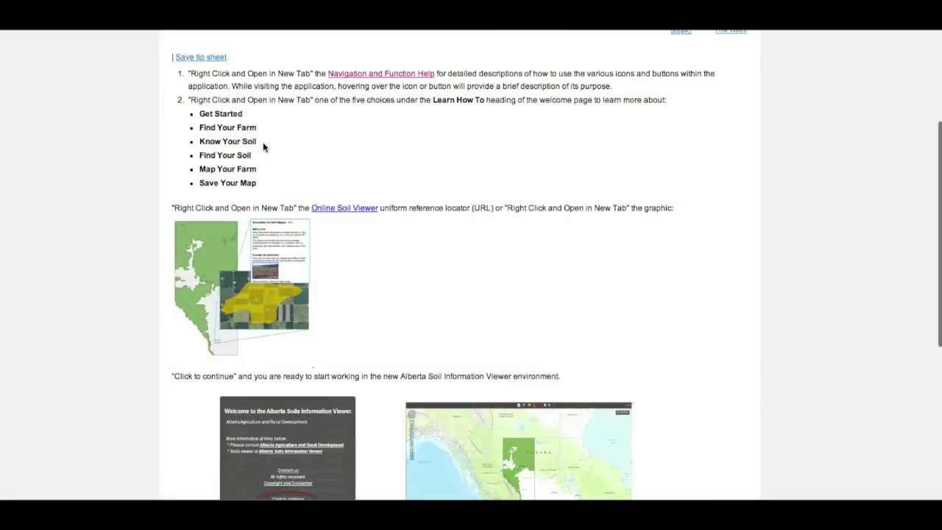
Launch the Online Soil Viewer from the Get Started guide, maximized and with its welcome notice dismissed
{"action": "scroll", "coordinate": [309, 142], "scroll_direction": "down", "scroll_amount": 2}
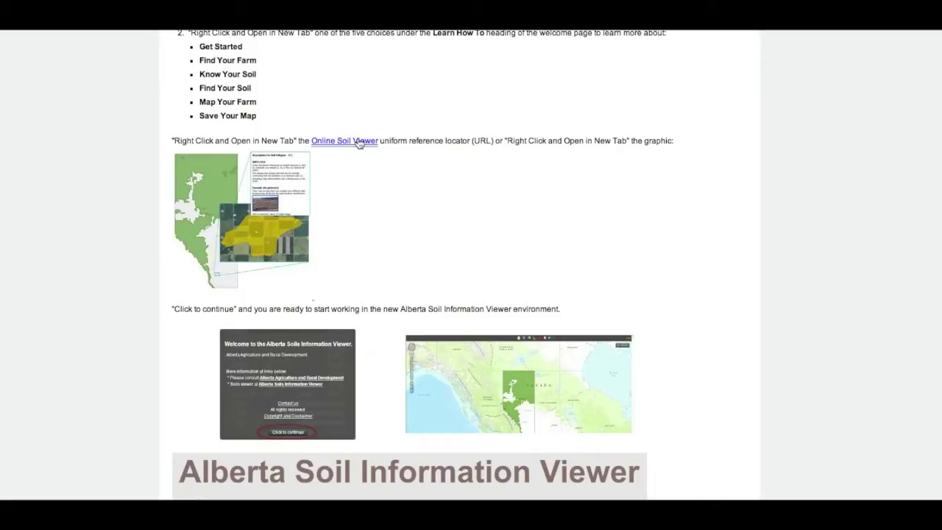
{"action": "scroll", "coordinate": [359, 143], "scroll_direction": "down", "scroll_amount": 3}
{"action": "scroll", "coordinate": [358, 143], "scroll_direction": "up", "scroll_amount": 1}
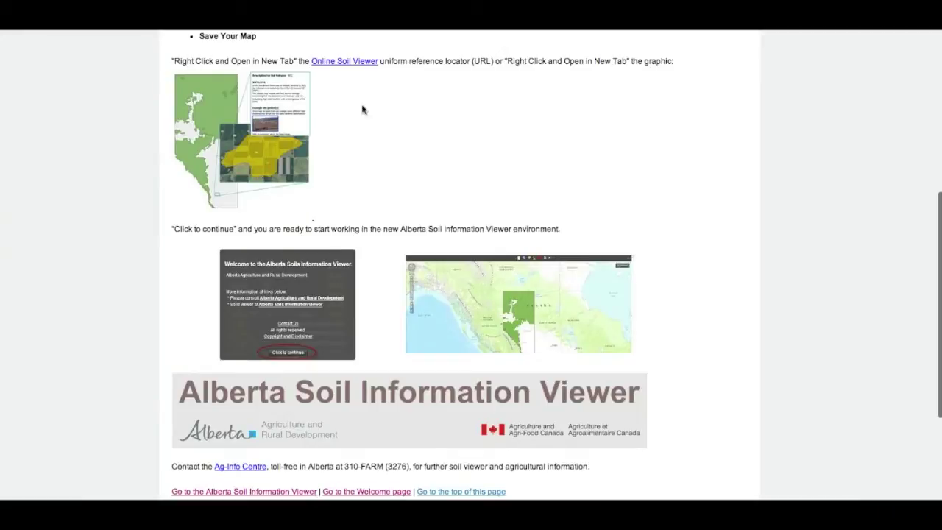
{"action": "left_click", "coordinate": [365, 65]}
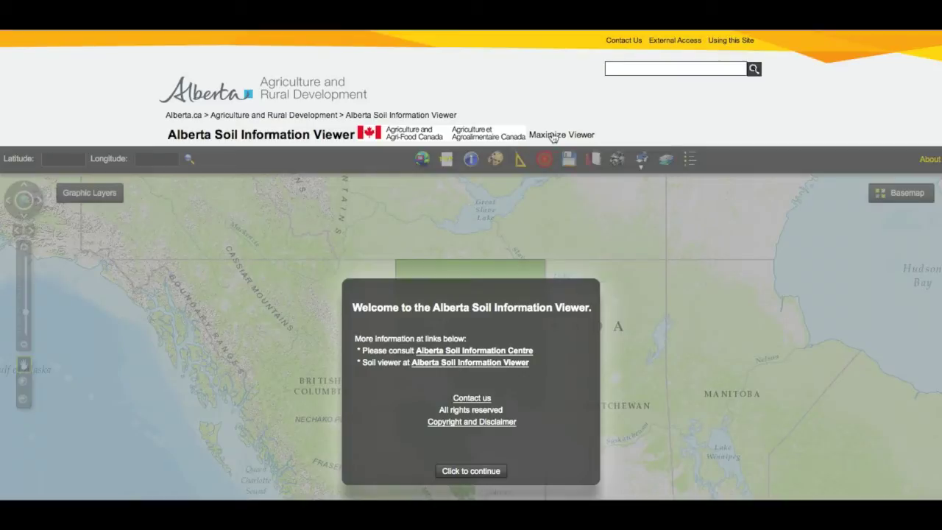
{"action": "left_click", "coordinate": [577, 136]}
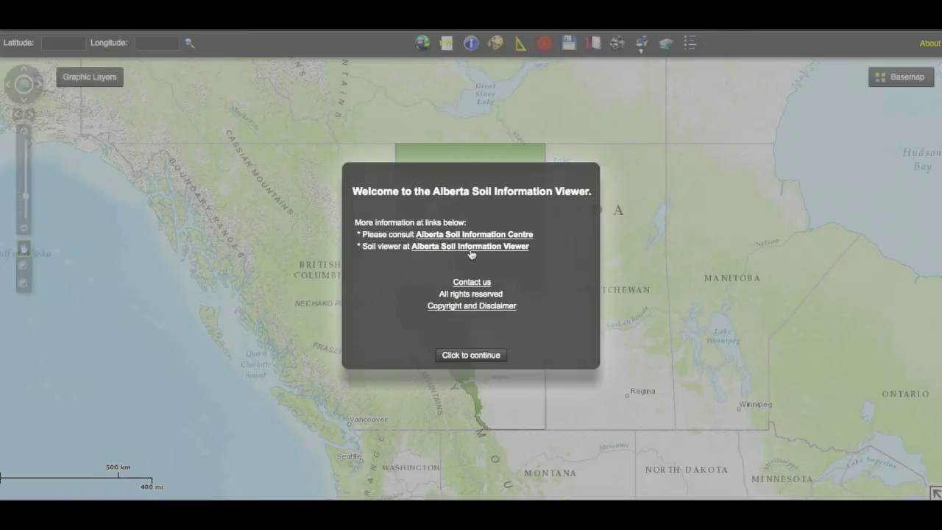
{"action": "left_click", "coordinate": [480, 356]}
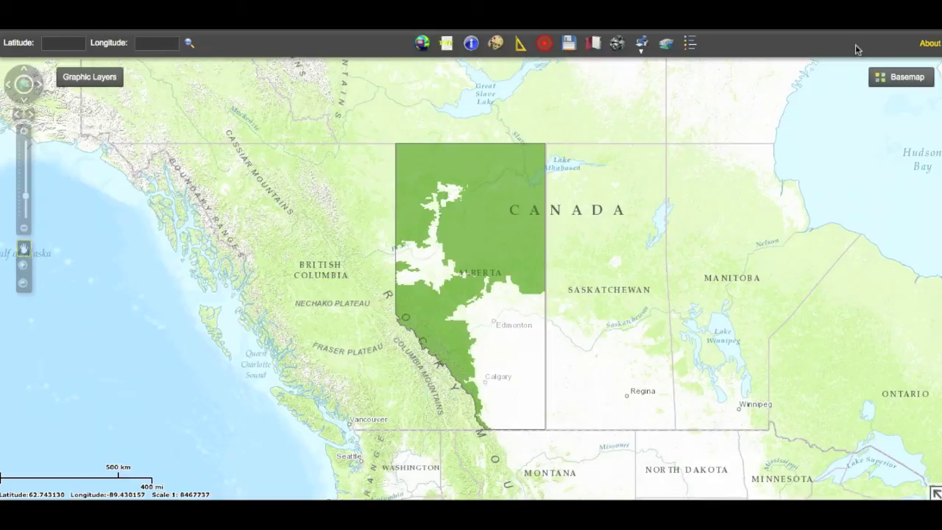
Open the full About the Alberta Soil Information Viewer page and read its background on AGRASID and related links
{"action": "left_click", "coordinate": [931, 44]}
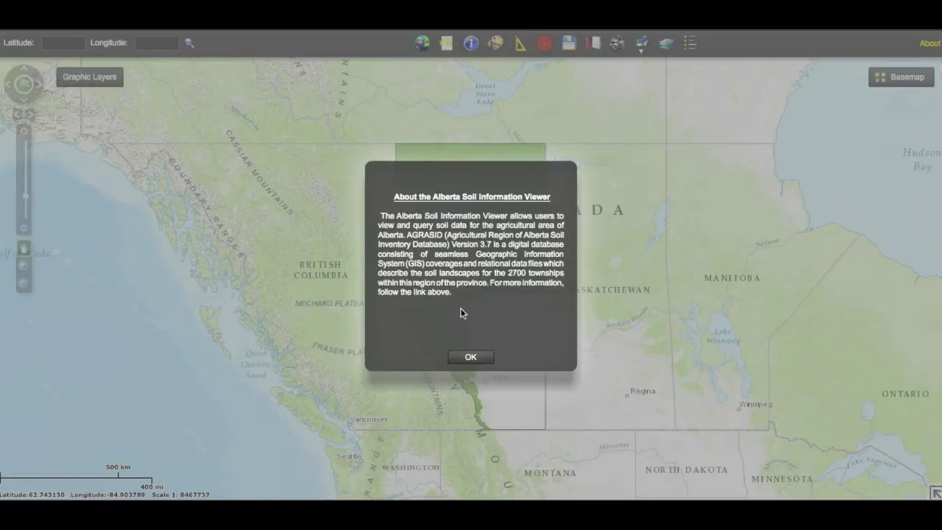
{"action": "left_click", "coordinate": [494, 197]}
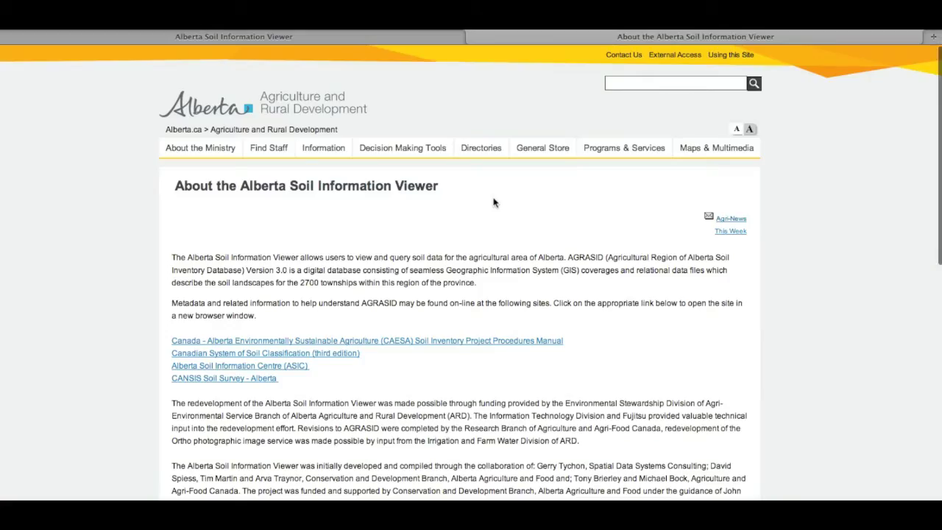
{"action": "scroll", "coordinate": [187, 208], "scroll_direction": "down", "scroll_amount": 5}
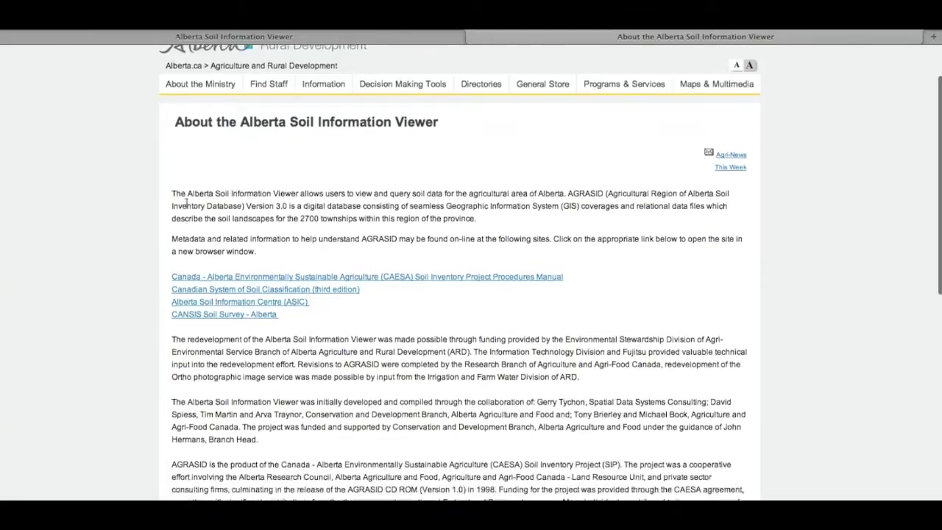
{"action": "scroll", "coordinate": [188, 209], "scroll_direction": "up", "scroll_amount": 1}
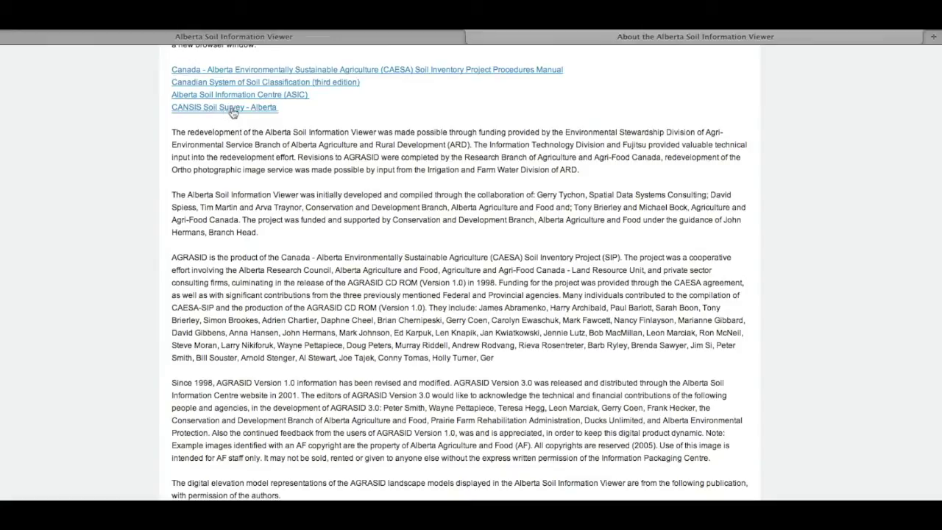
Open the CANSIS Soil Survey - Alberta page and look through its table of detailed soil survey reports
{"action": "left_click", "coordinate": [229, 108]}
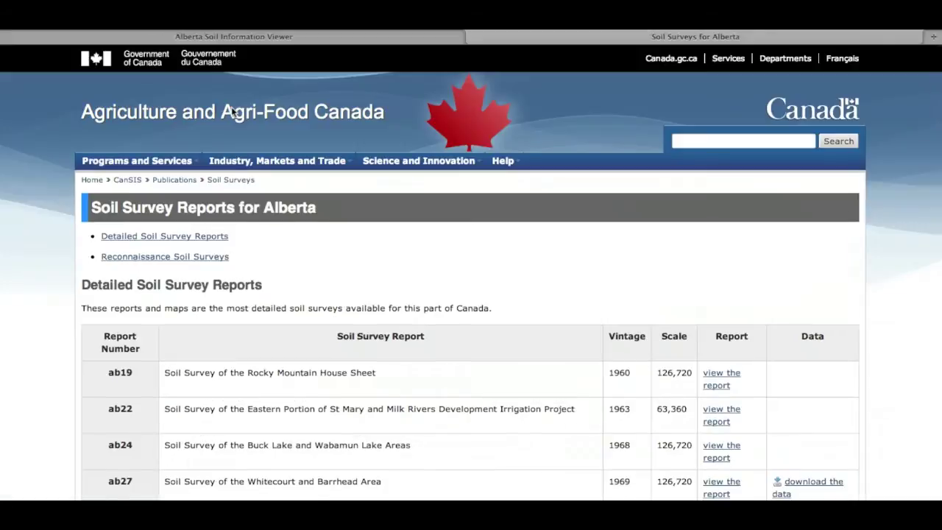
{"action": "scroll", "coordinate": [78, 286], "scroll_direction": "down", "scroll_amount": 8}
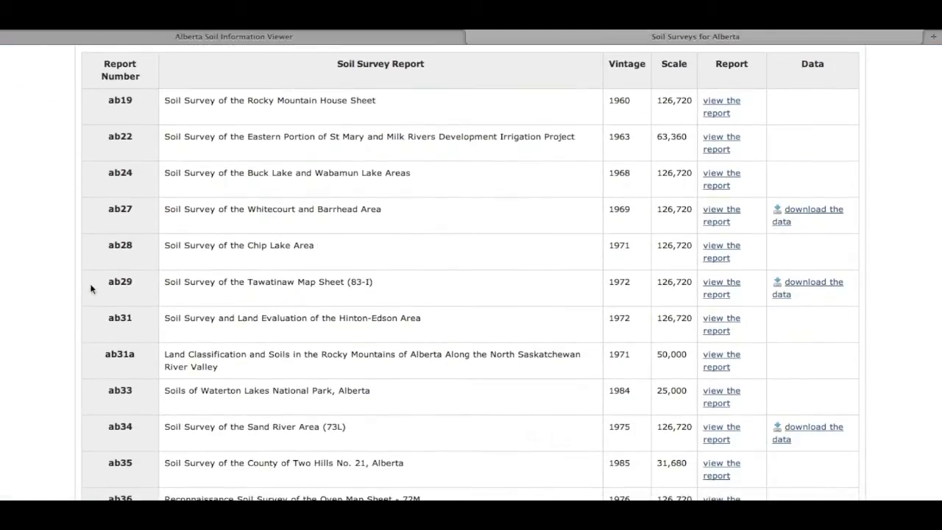
{"action": "scroll", "coordinate": [149, 293], "scroll_direction": "up", "scroll_amount": 1}
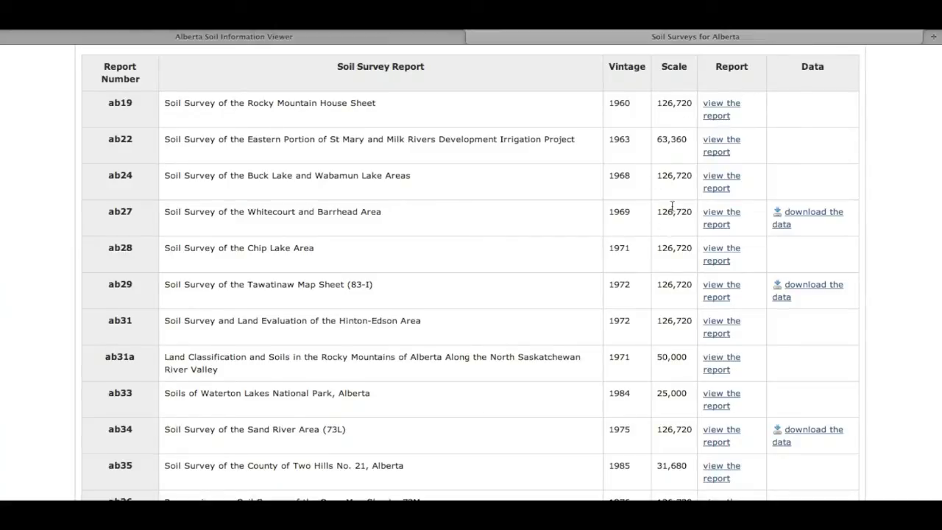
{"action": "scroll", "coordinate": [671, 211], "scroll_direction": "up", "scroll_amount": 4}
{"action": "scroll", "coordinate": [672, 211], "scroll_direction": "down", "scroll_amount": 10}
{"action": "scroll", "coordinate": [672, 210], "scroll_direction": "up", "scroll_amount": 10}
Return to the viewer's welcome page, reopen the on-line soil viewer and dismiss its welcome notice
{"action": "left_click", "coordinate": [22, 32]}
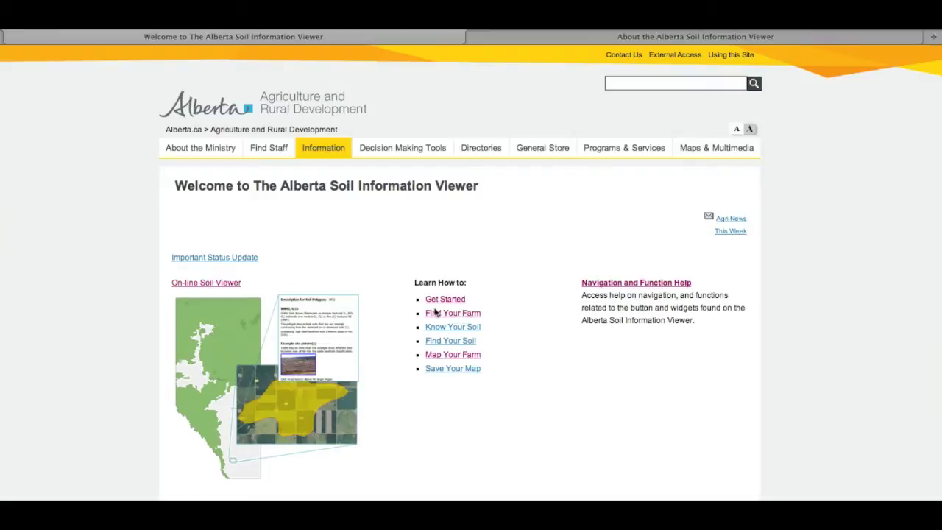
{"action": "left_click", "coordinate": [212, 328]}
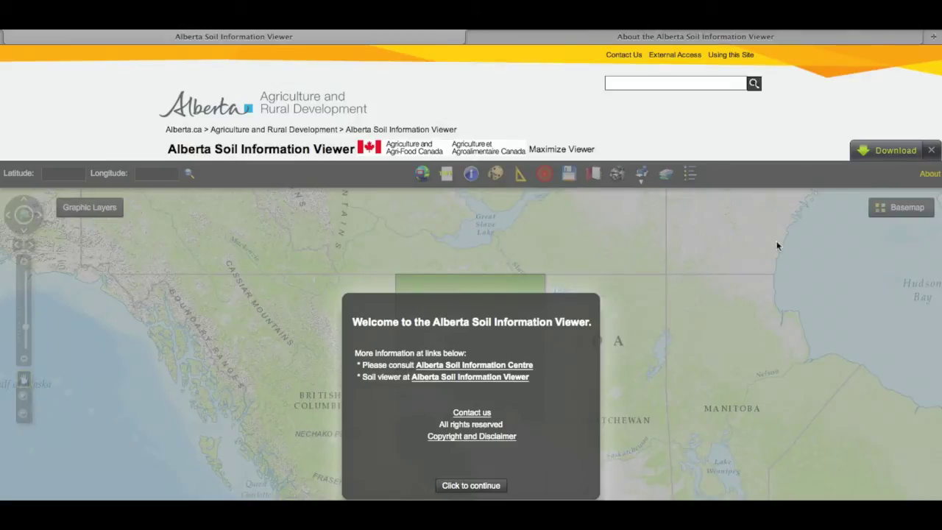
{"action": "scroll", "coordinate": [747, 112], "scroll_direction": "down", "scroll_amount": 1}
{"action": "left_click", "coordinate": [482, 426]}
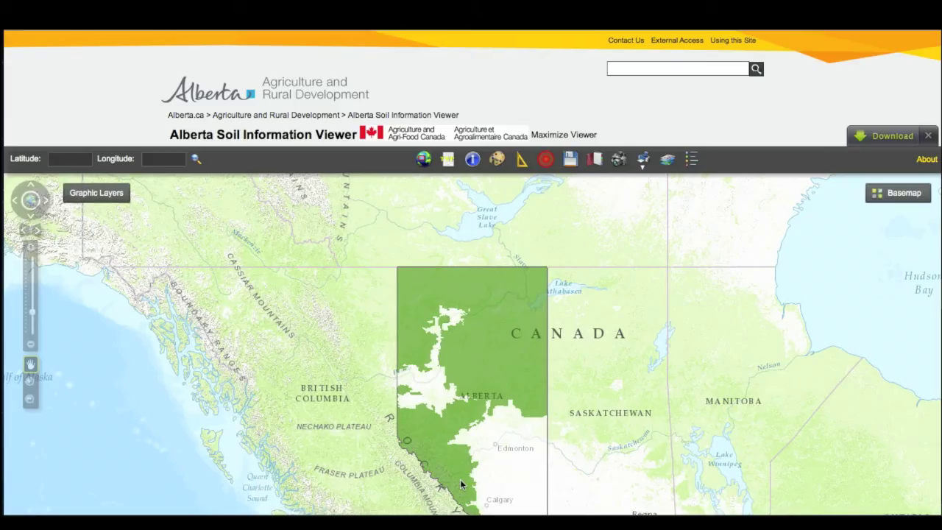
Check the list of graphic layers and the available basemaps in the viewer
{"action": "left_click", "coordinate": [112, 195]}
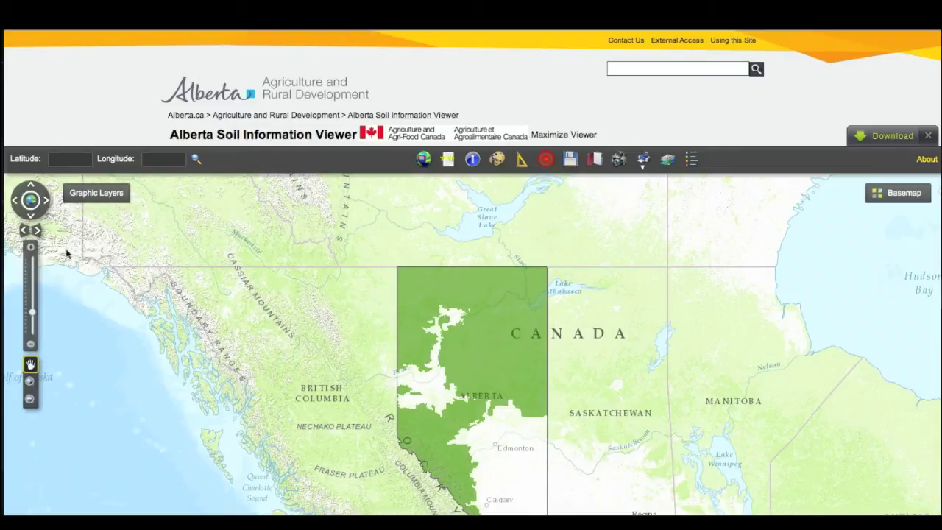
{"action": "left_click", "coordinate": [106, 197]}
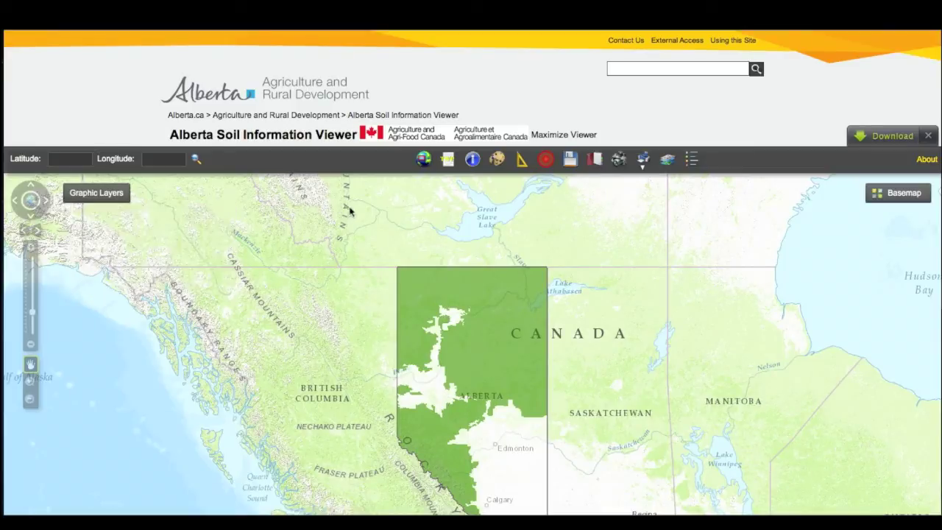
{"action": "left_click", "coordinate": [876, 196]}
{"action": "mouse_move", "coordinate": [894, 197]}
View the map's legend and layer list side by side, and close both
{"action": "left_click", "coordinate": [692, 162]}
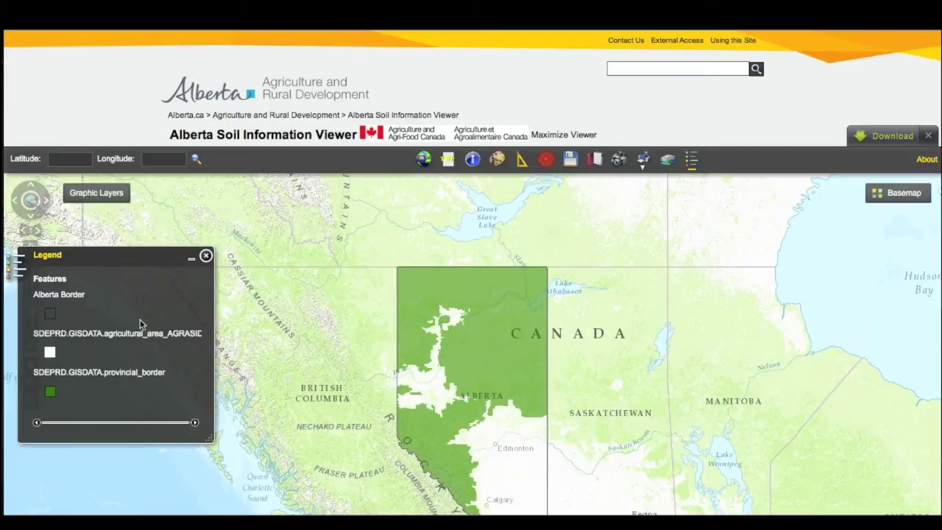
{"action": "left_click", "coordinate": [667, 159]}
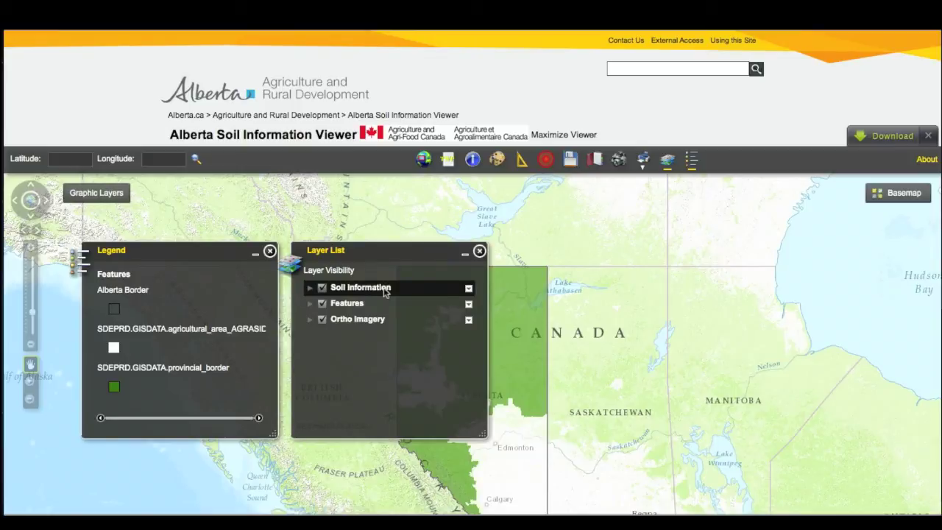
{"action": "left_click", "coordinate": [480, 251]}
{"action": "left_click", "coordinate": [269, 250]}
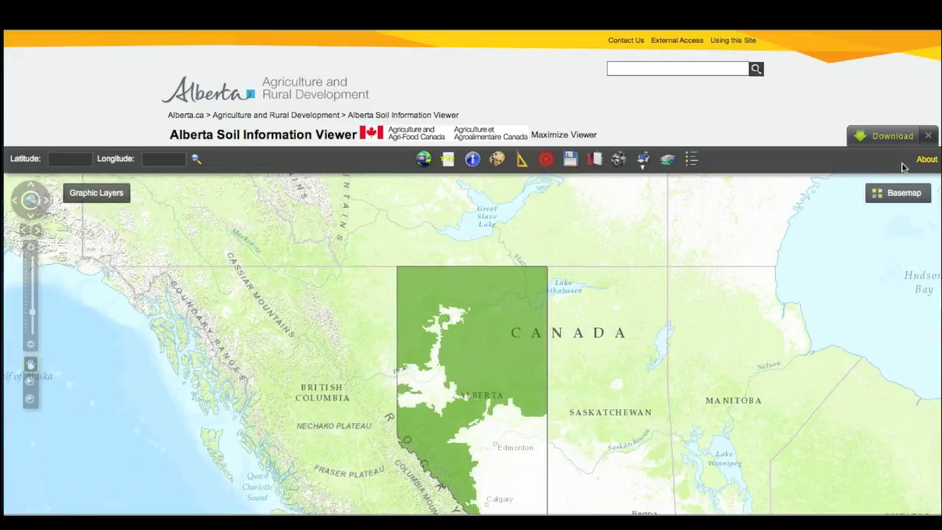
Try the Imagery and Imagery with Labels basemaps, and switch the map to Terrain with Labels
{"action": "left_click", "coordinate": [903, 194]}
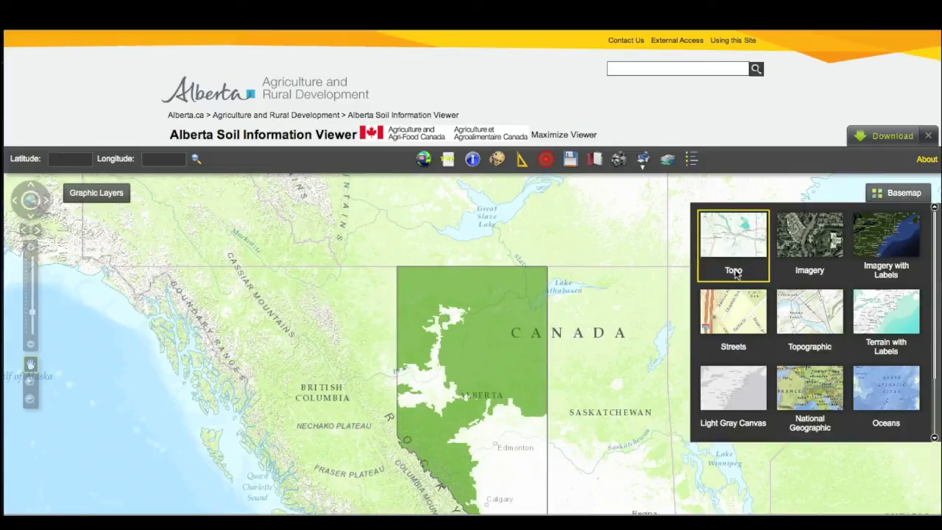
{"action": "left_click", "coordinate": [813, 263]}
{"action": "left_click", "coordinate": [884, 197]}
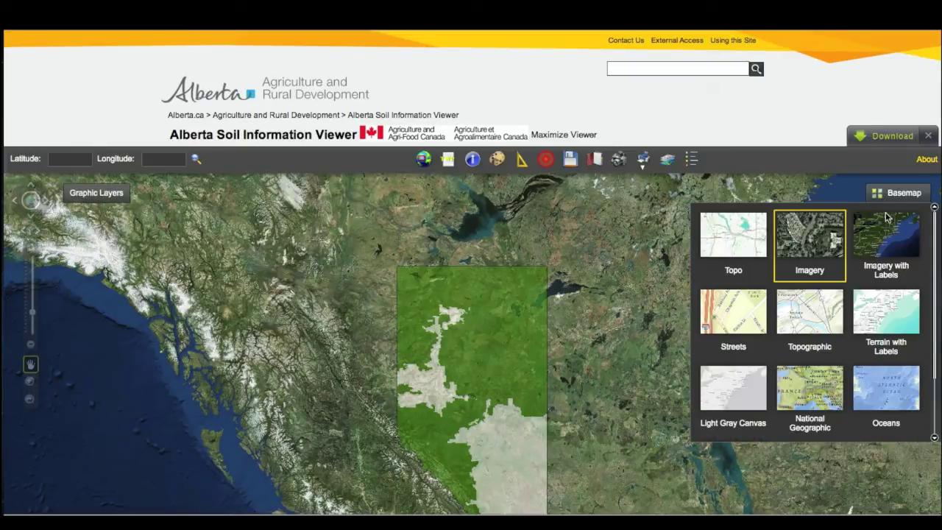
{"action": "left_click", "coordinate": [888, 250]}
{"action": "mouse_move", "coordinate": [888, 249]}
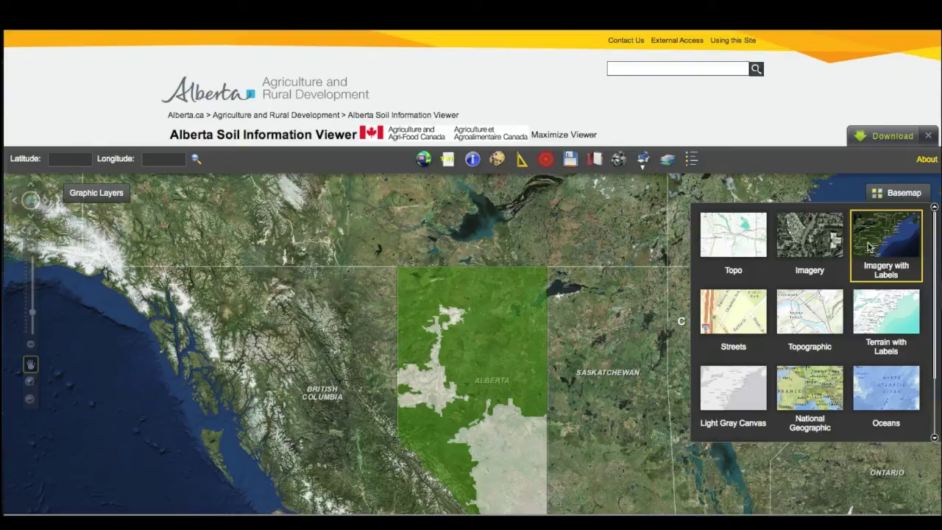
{"action": "left_click", "coordinate": [881, 316]}
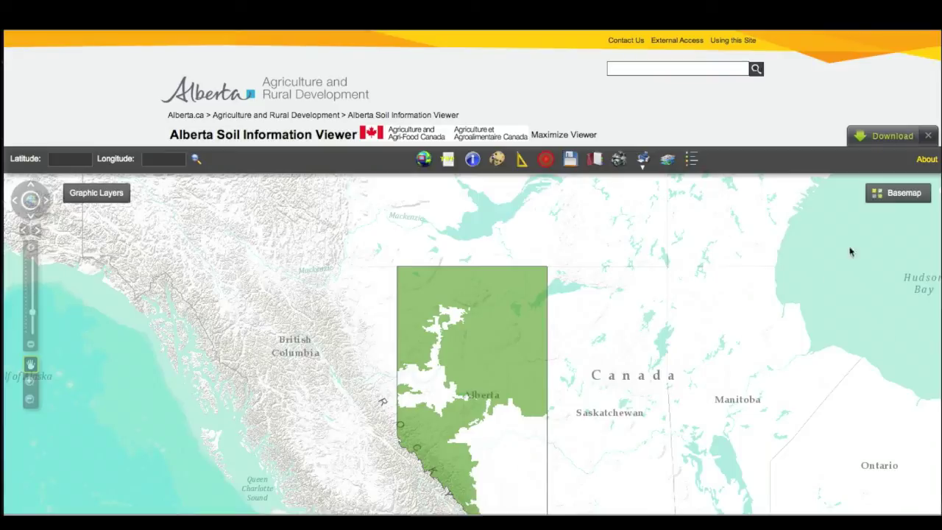
Switch the basemap to the colour map with green relief, blue water and place names
{"action": "left_click", "coordinate": [884, 195]}
{"action": "left_click", "coordinate": [884, 197]}
{"action": "left_click", "coordinate": [809, 383]}
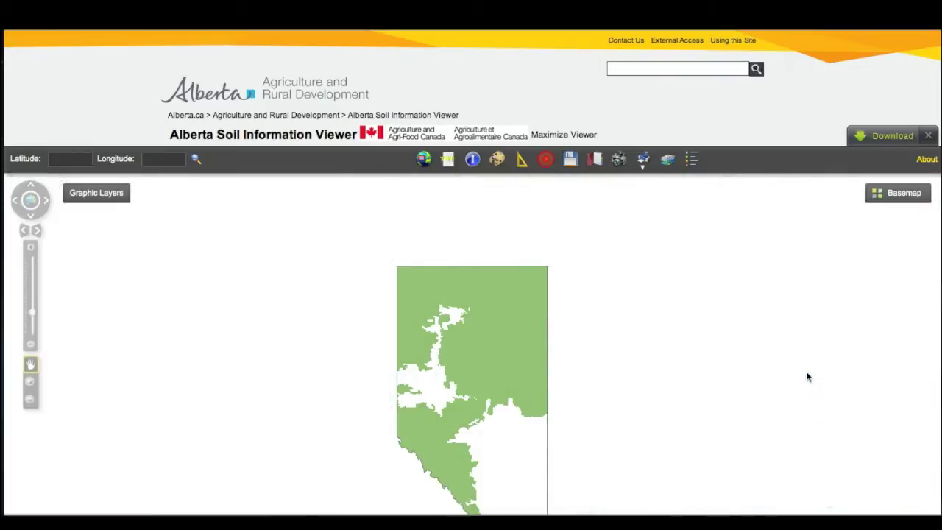
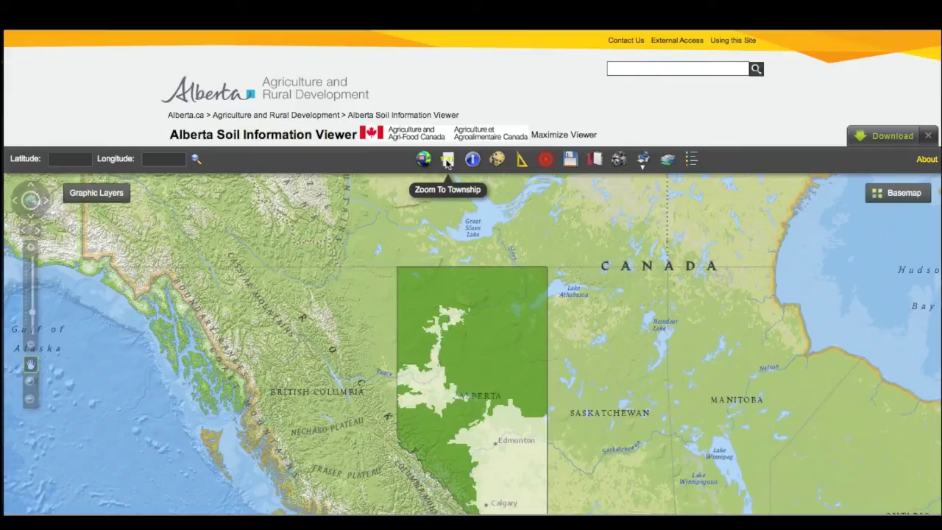
Open the Zoom To Township tool, move its window clear of the map controls, and choose township 52
{"action": "left_click", "coordinate": [446, 162]}
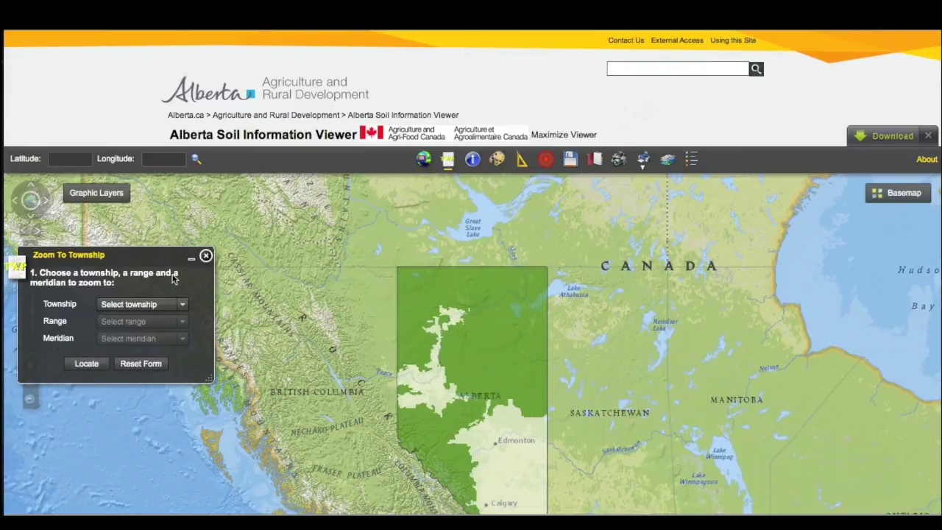
{"action": "left_click_drag", "start_coordinate": [144, 257], "coordinate": [215, 239]}
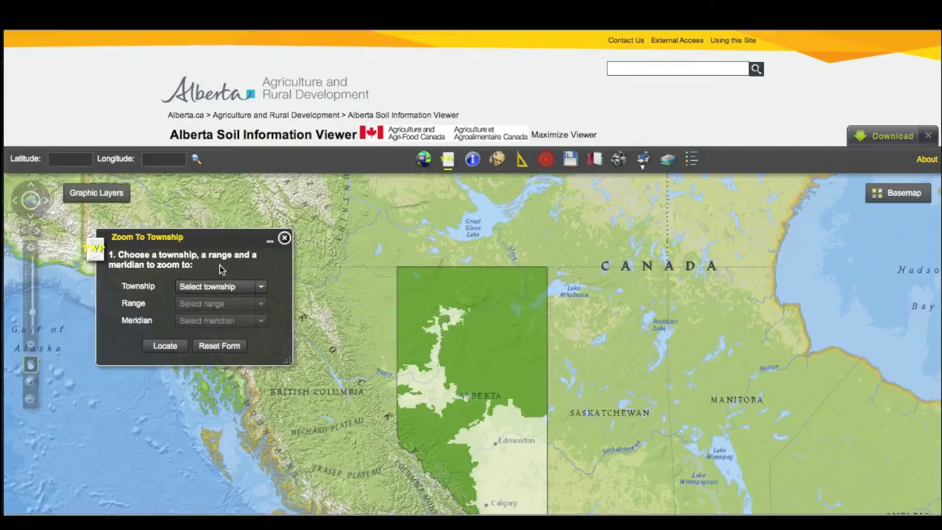
{"action": "left_click", "coordinate": [260, 287]}
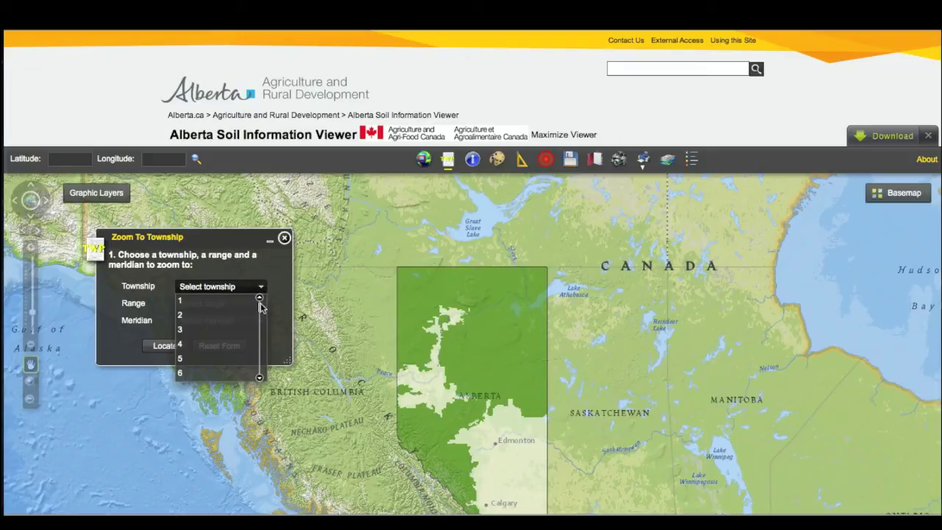
{"action": "left_click_drag", "start_coordinate": [260, 312], "coordinate": [259, 336]}
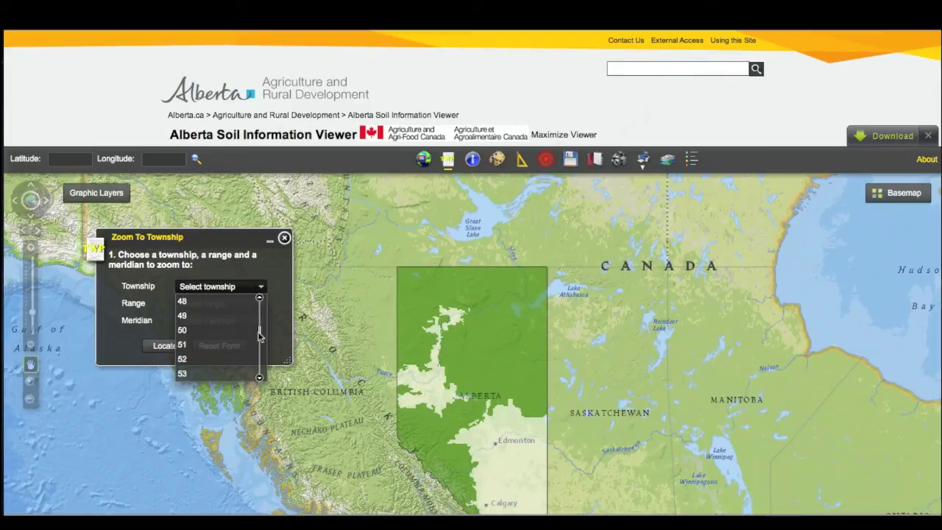
{"action": "left_click", "coordinate": [200, 361]}
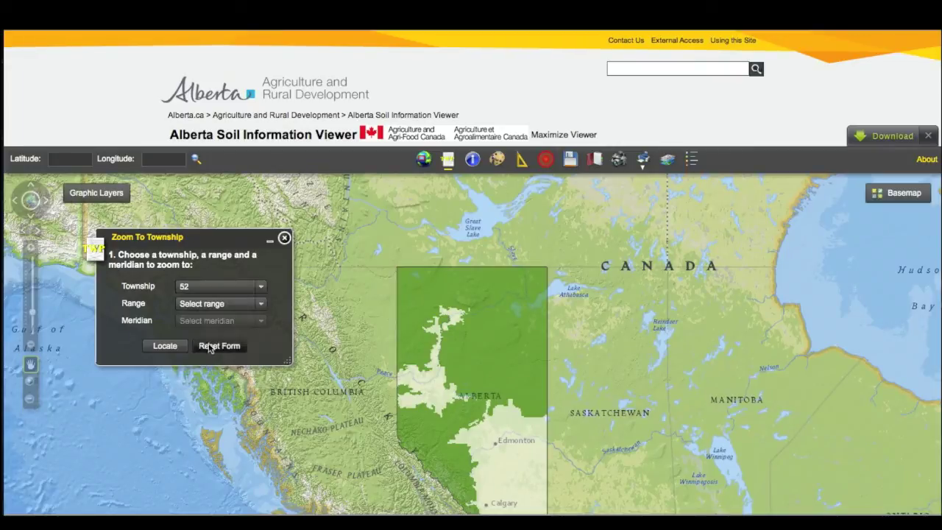
Choose range 15 and meridian 4 for township 52, and locate that township on the map
{"action": "left_click", "coordinate": [262, 305]}
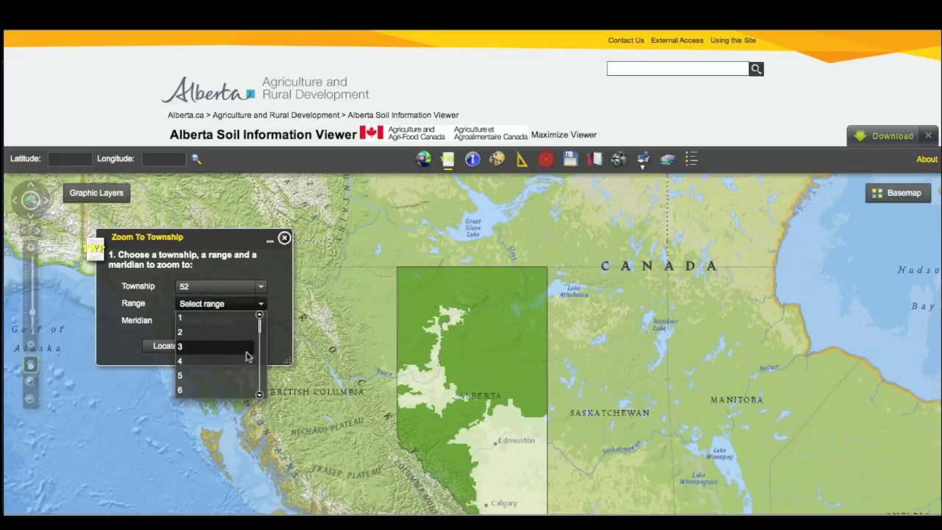
{"action": "left_click_drag", "start_coordinate": [261, 329], "coordinate": [263, 347]}
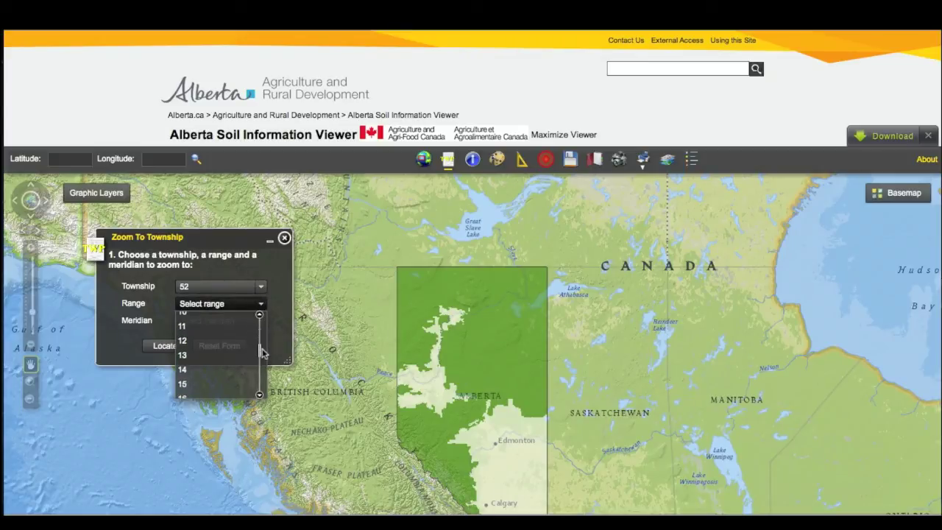
{"action": "left_click", "coordinate": [207, 387]}
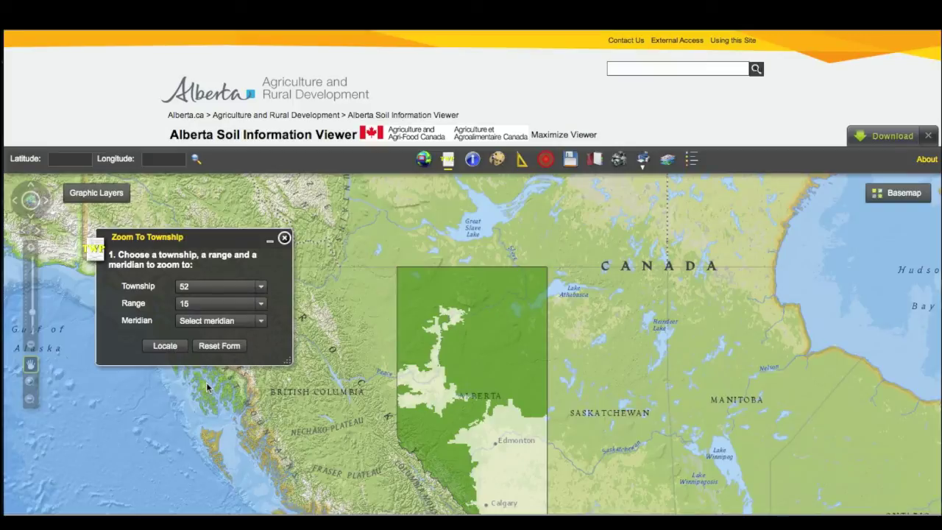
{"action": "left_click", "coordinate": [261, 324]}
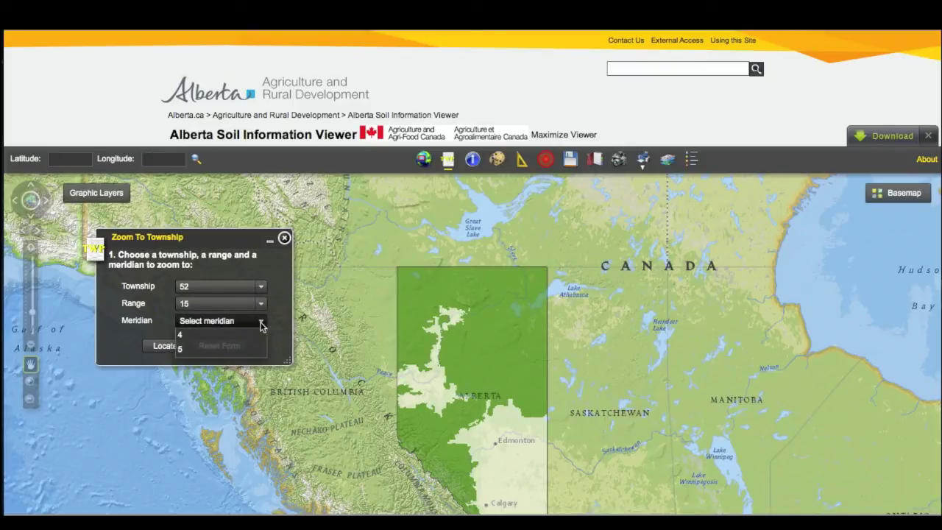
{"action": "left_click", "coordinate": [219, 334]}
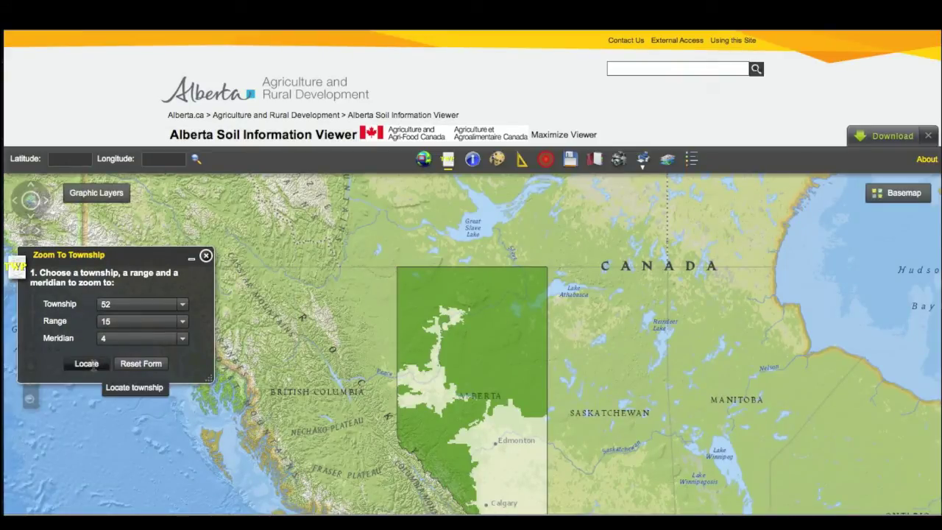
{"action": "left_click", "coordinate": [94, 366]}
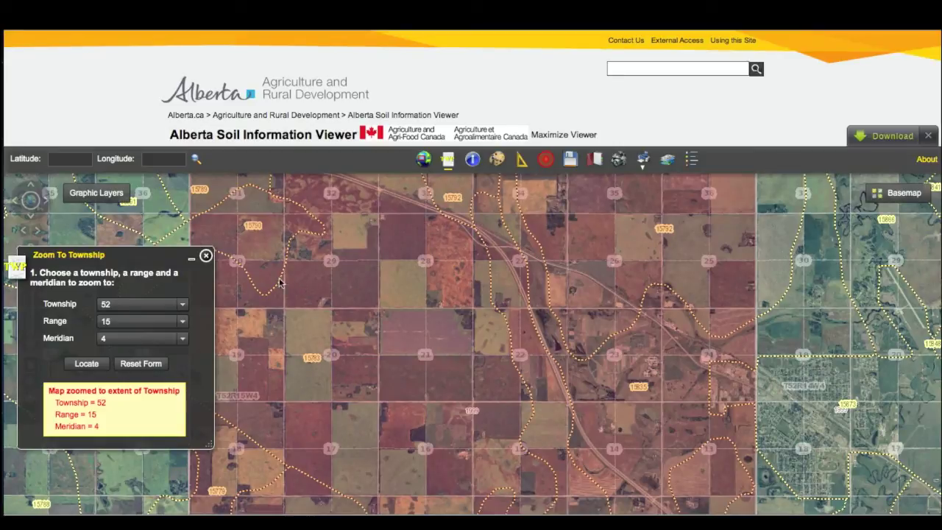
Close the Zoom To Township tool, examine the sections and soil polygons around the township, and return to the full map extent
{"action": "left_click", "coordinate": [205, 255]}
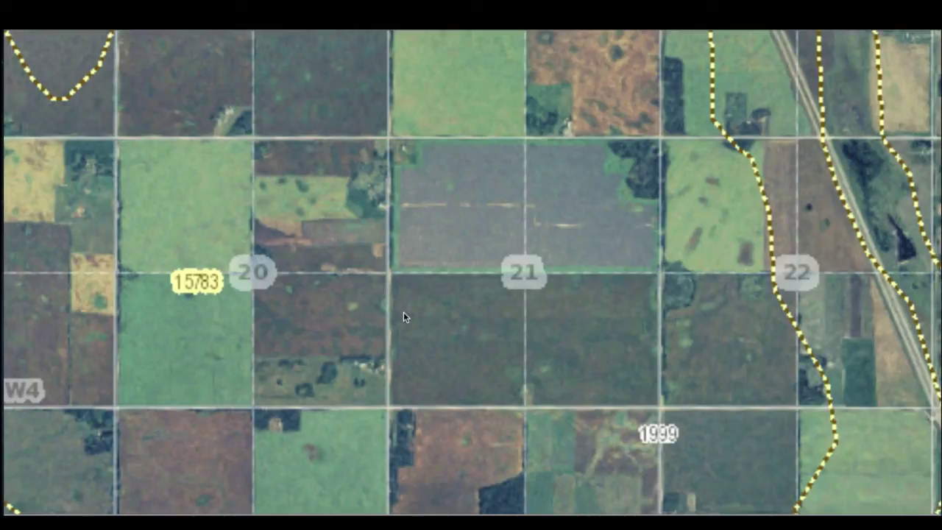
{"action": "left_click_drag", "start_coordinate": [437, 302], "coordinate": [528, 128]}
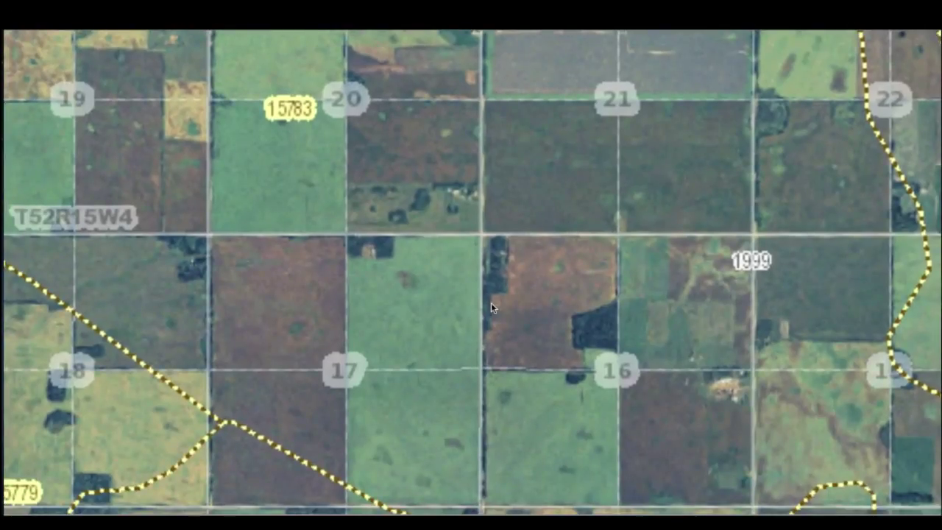
{"action": "left_click_drag", "start_coordinate": [465, 362], "coordinate": [488, 93]}
{"action": "scroll", "coordinate": [435, 300], "scroll_direction": "down", "scroll_amount": 2}
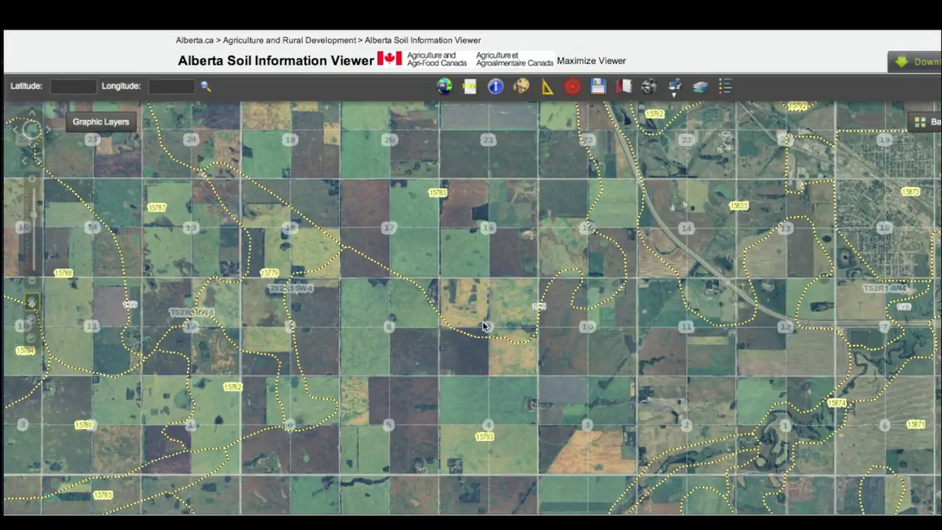
{"action": "left_click", "coordinate": [33, 131]}
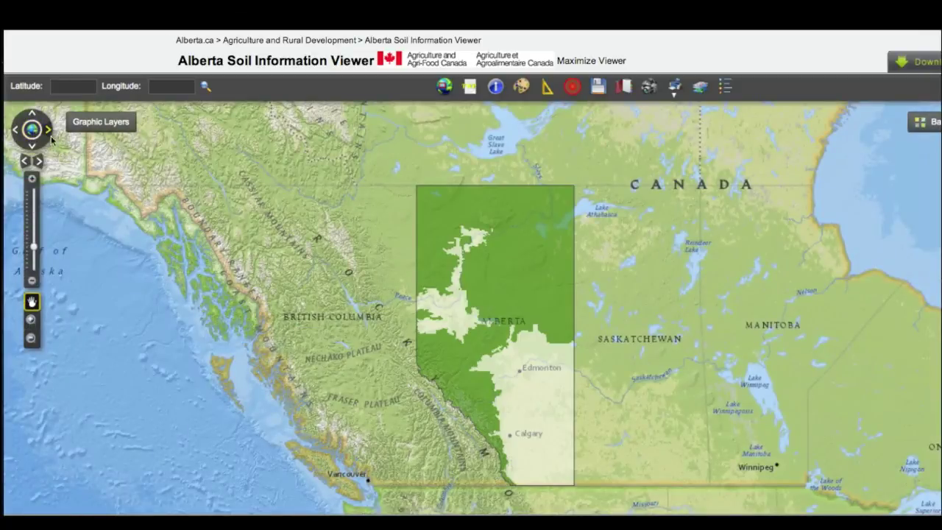
Zoom the map to the soil polygons at latitude 54 and longitude -111
{"action": "left_click", "coordinate": [62, 89]}
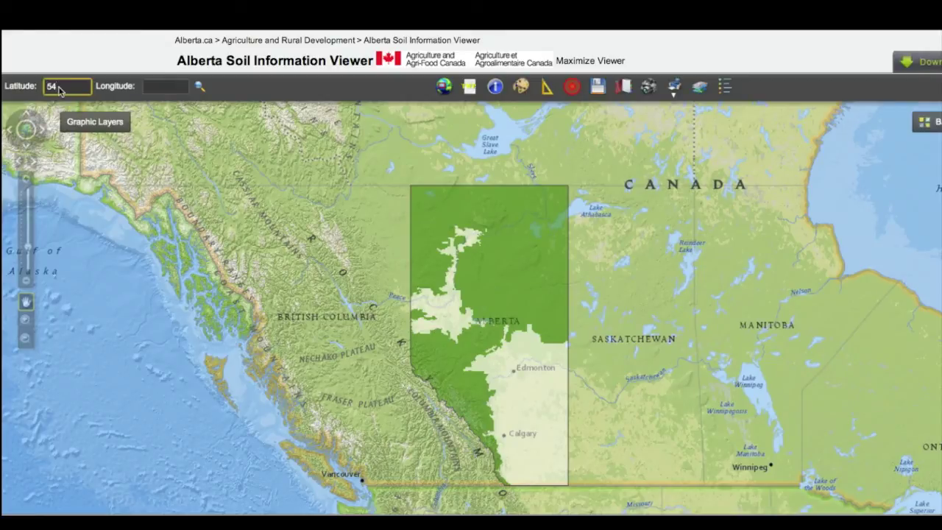
{"action": "left_click", "coordinate": [165, 88]}
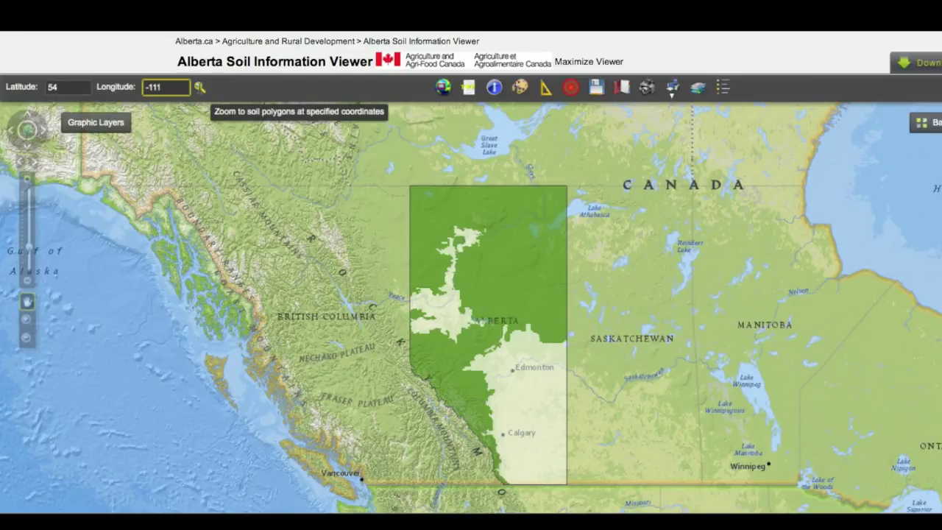
{"action": "left_click", "coordinate": [199, 88]}
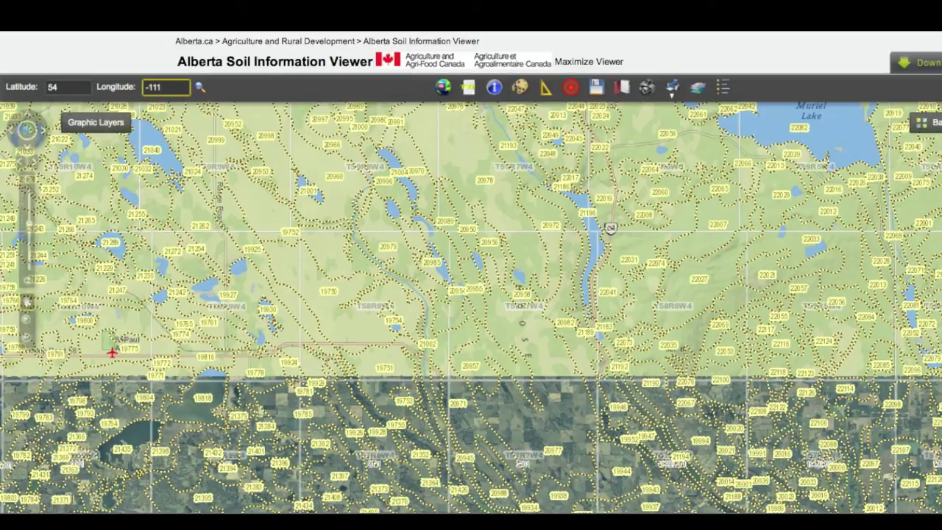
{"action": "key", "text": "Tab"}
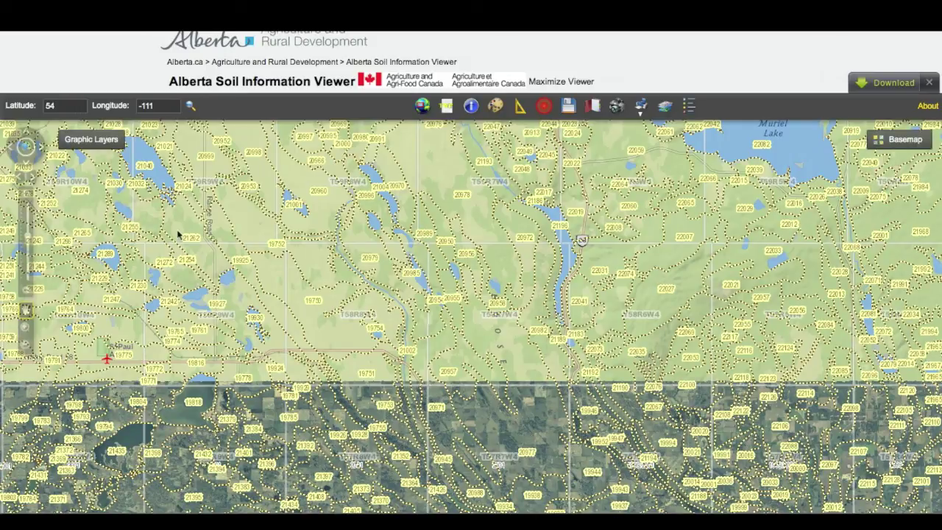
Look over the soil polygons around the entered coordinates and restore the full map extent
{"action": "scroll", "coordinate": [133, 66], "scroll_direction": "up", "scroll_amount": 2}
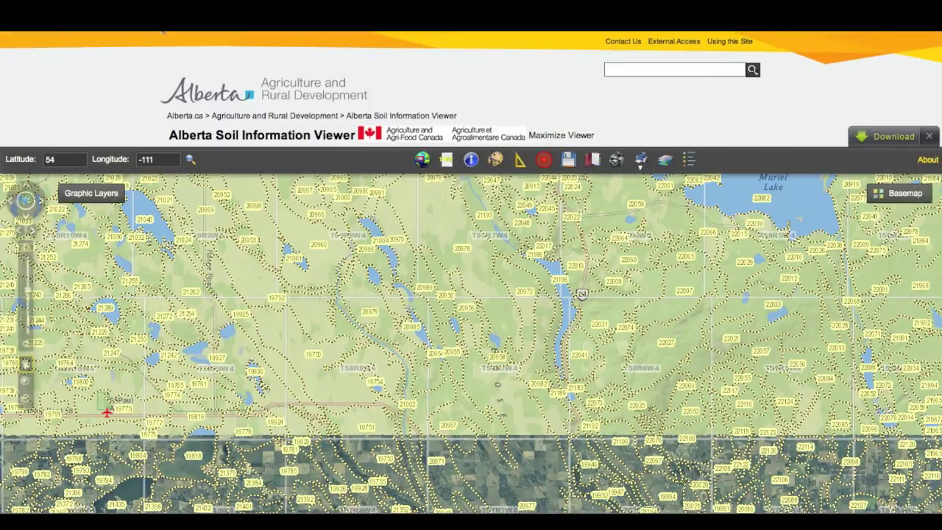
{"action": "scroll", "coordinate": [148, 90], "scroll_direction": "down", "scroll_amount": 2}
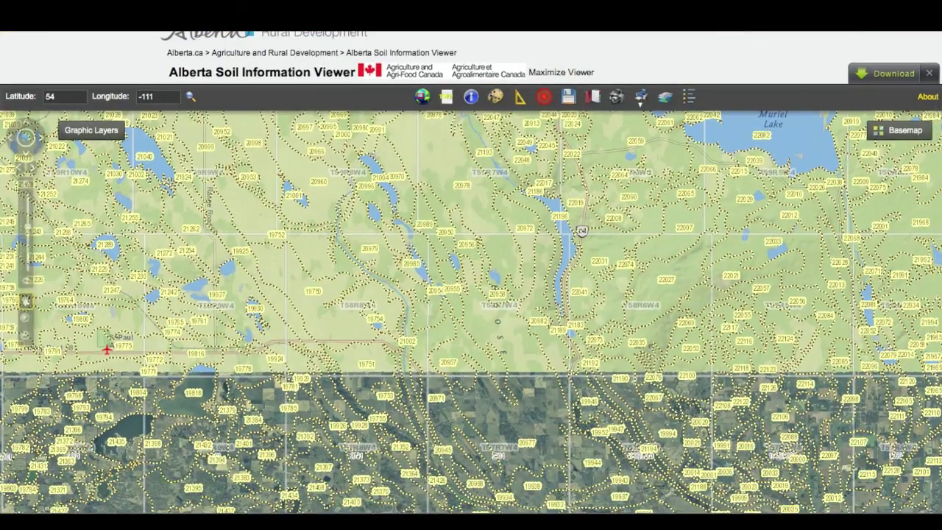
{"action": "scroll", "coordinate": [189, 269], "scroll_direction": "down", "scroll_amount": 2}
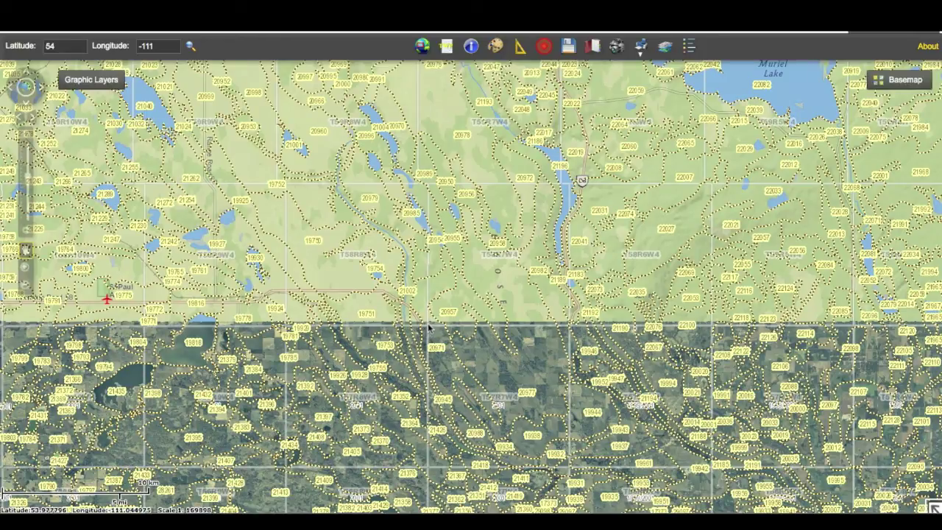
{"action": "left_click", "coordinate": [26, 87]}
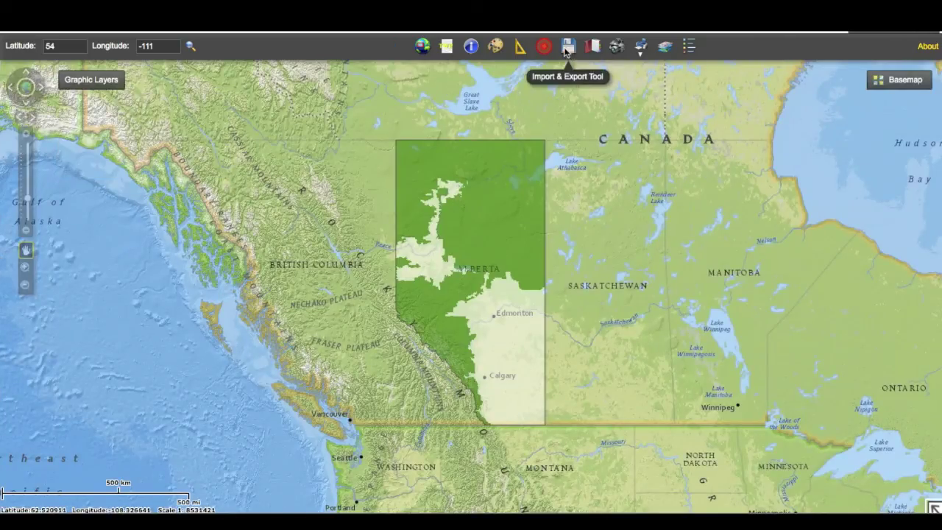
Open the map bookmarks, move their window off Alberta, and visit the Calgary and Clear Hills County bookmarks
{"action": "left_click", "coordinate": [593, 49]}
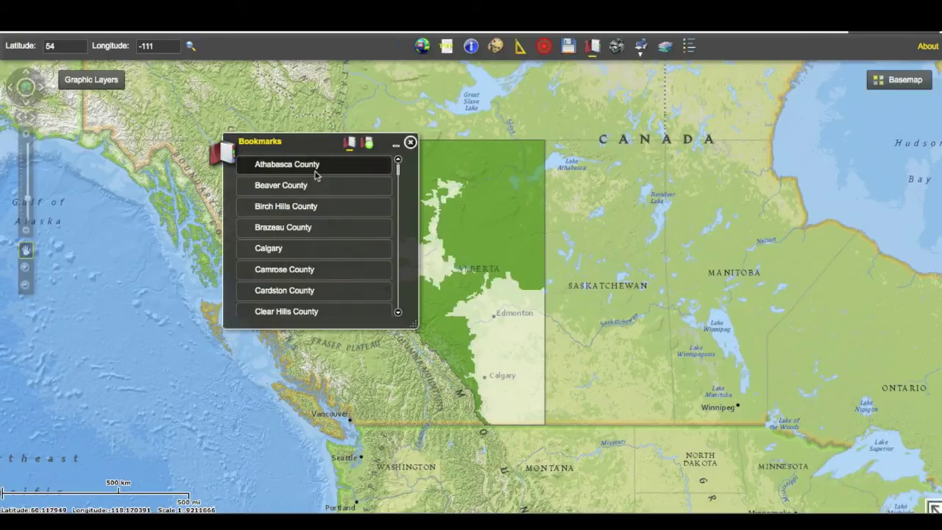
{"action": "left_click_drag", "start_coordinate": [289, 144], "coordinate": [193, 80]}
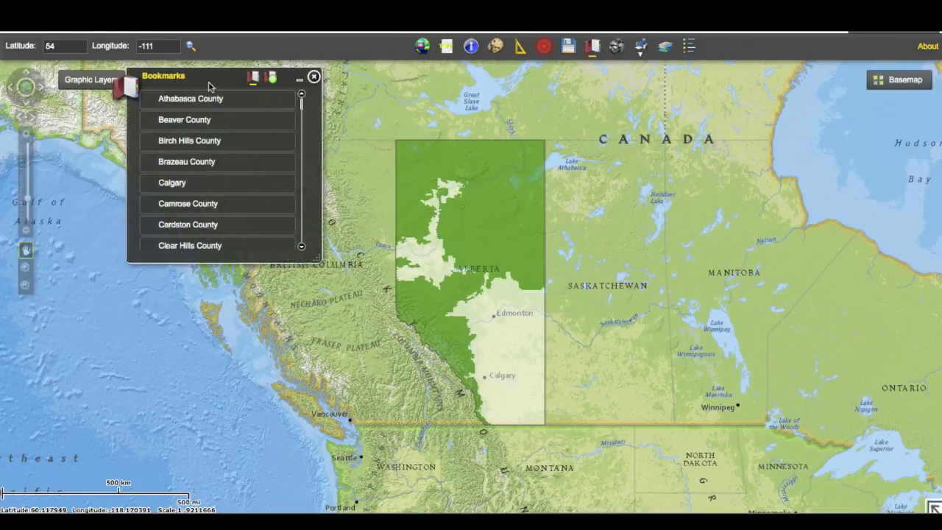
{"action": "left_click", "coordinate": [218, 186]}
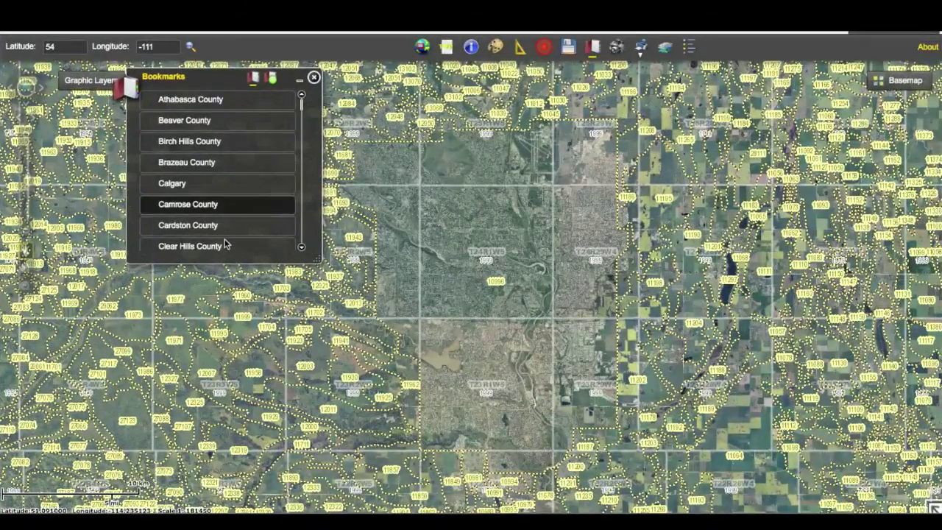
{"action": "left_click", "coordinate": [228, 249]}
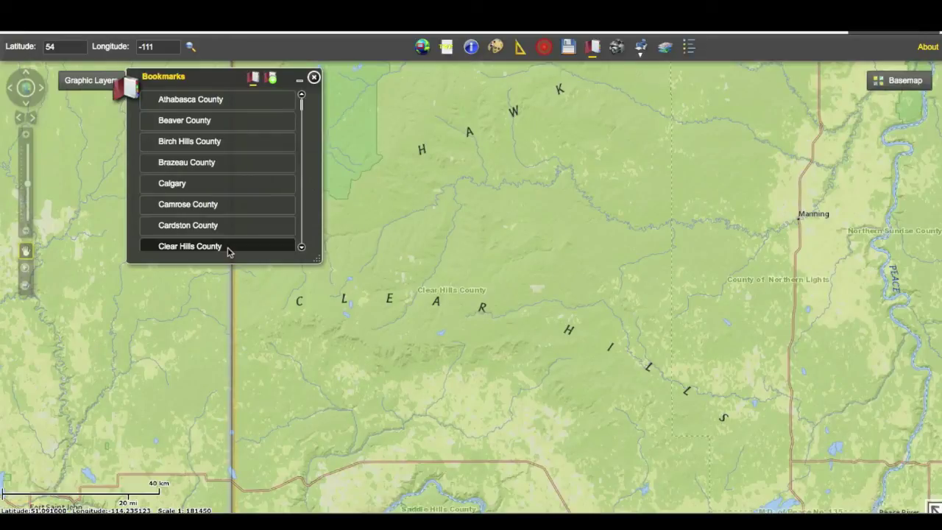
Visit the bookmarked areas Lac La Biche County and Kananaskis I.D. on the map
{"action": "left_click_drag", "start_coordinate": [301, 103], "coordinate": [280, 162]}
{"action": "left_click", "coordinate": [231, 122]}
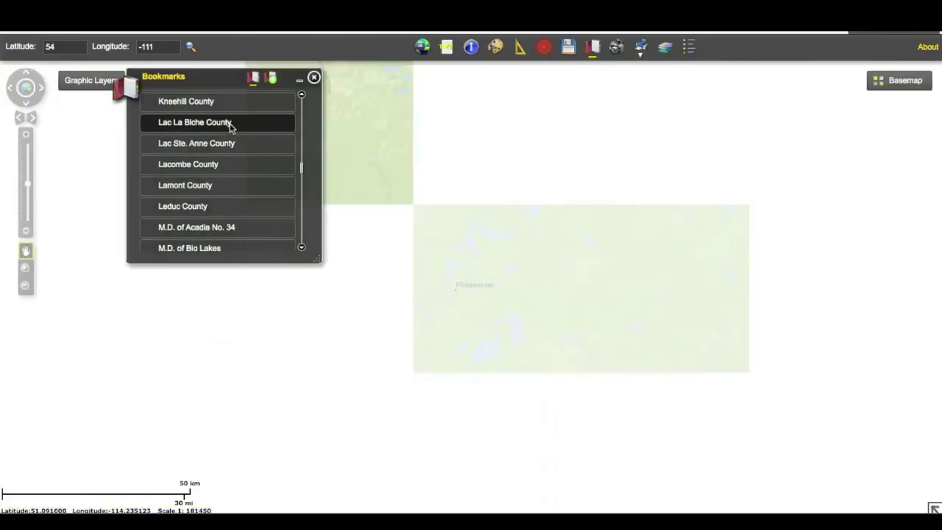
{"action": "mouse_move", "coordinate": [303, 169]}
{"action": "left_mouse_down"}
{"action": "mouse_move", "coordinate": [301, 177]}
{"action": "mouse_move", "coordinate": [301, 163]}
{"action": "left_mouse_up"}
{"action": "left_click", "coordinate": [212, 141]}
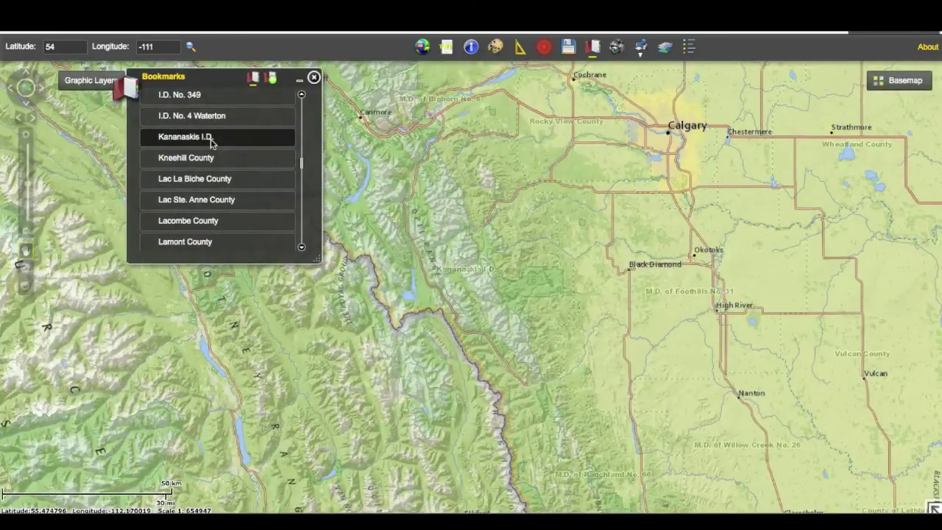